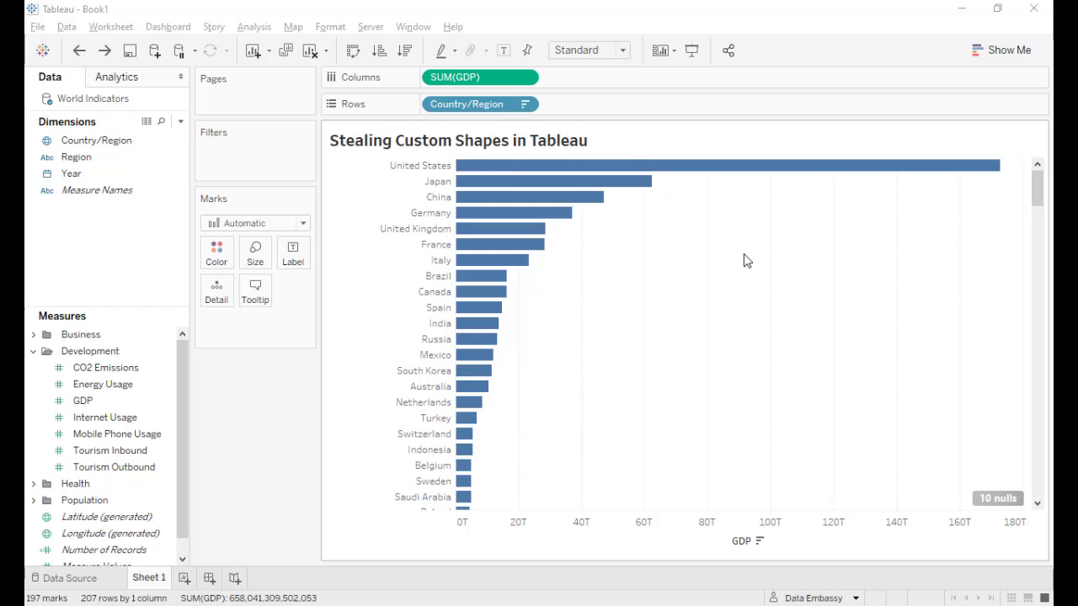
# Switch the GDP marks to Shape and check the shape palettes, keeping Default since none has flags.
pyautogui.click(271, 228)
pyautogui.click(252, 347)
pyautogui.click(293, 291)
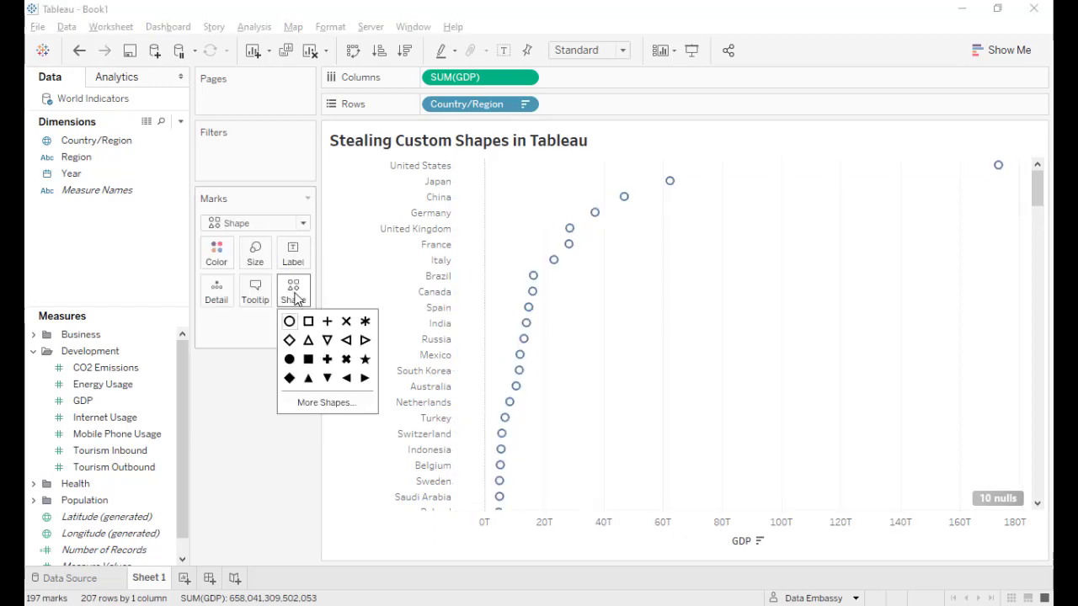
pyautogui.click(324, 402)
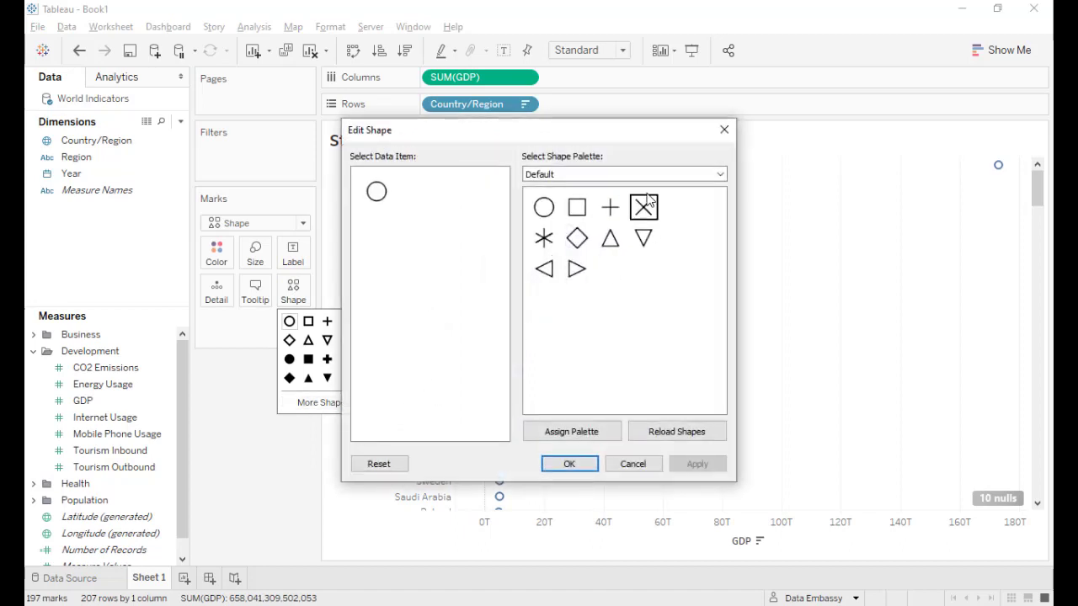
pyautogui.click(601, 175)
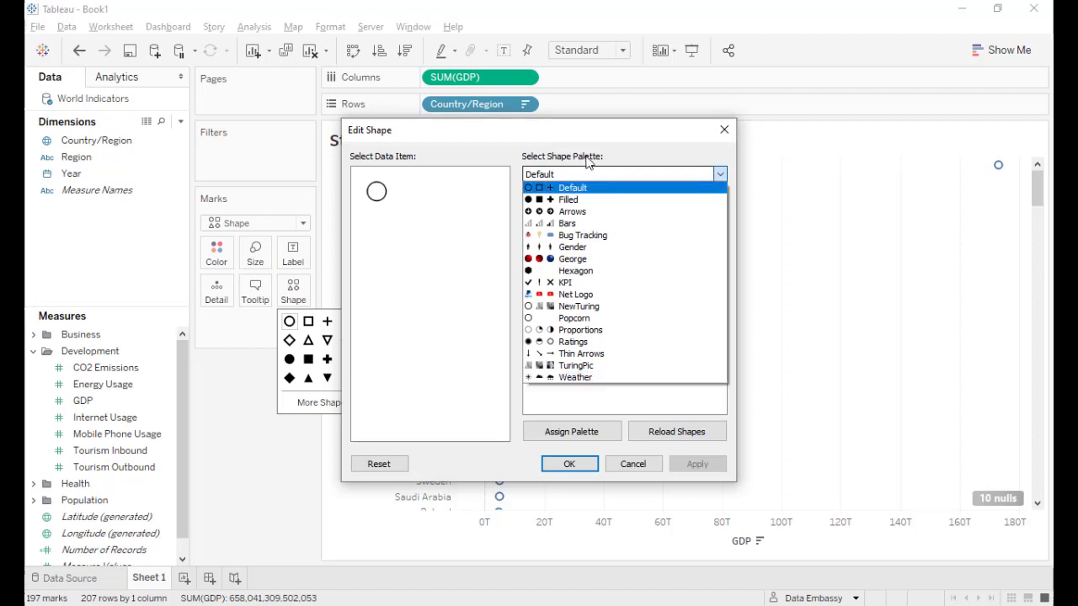
pyautogui.click(471, 209)
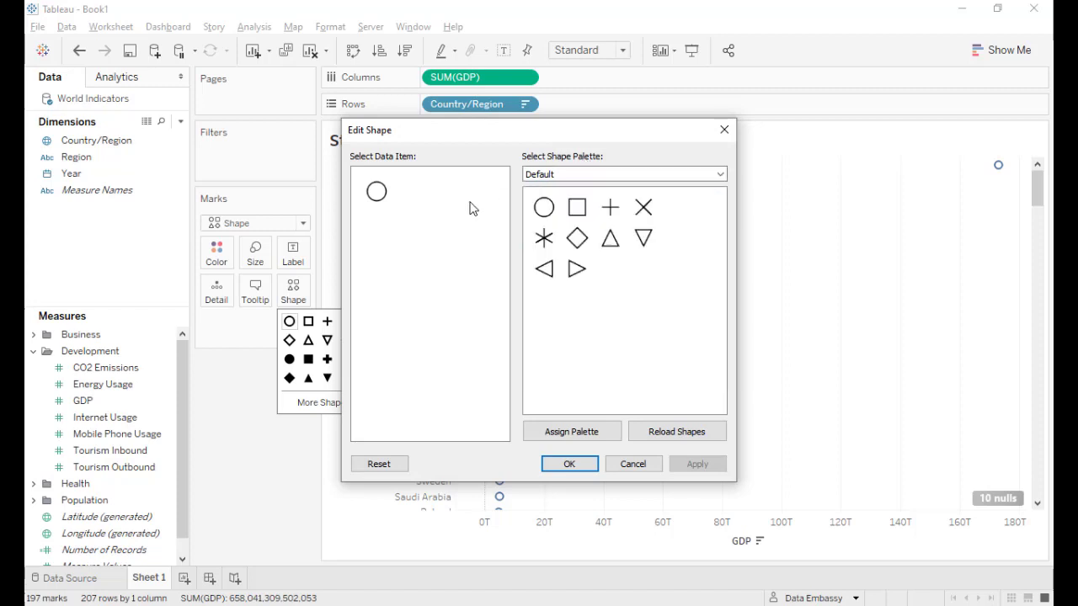
# Cancel the shape editor and open the Country flag colors workbook and its author's Tableau Public profile.
pyautogui.click(624, 468)
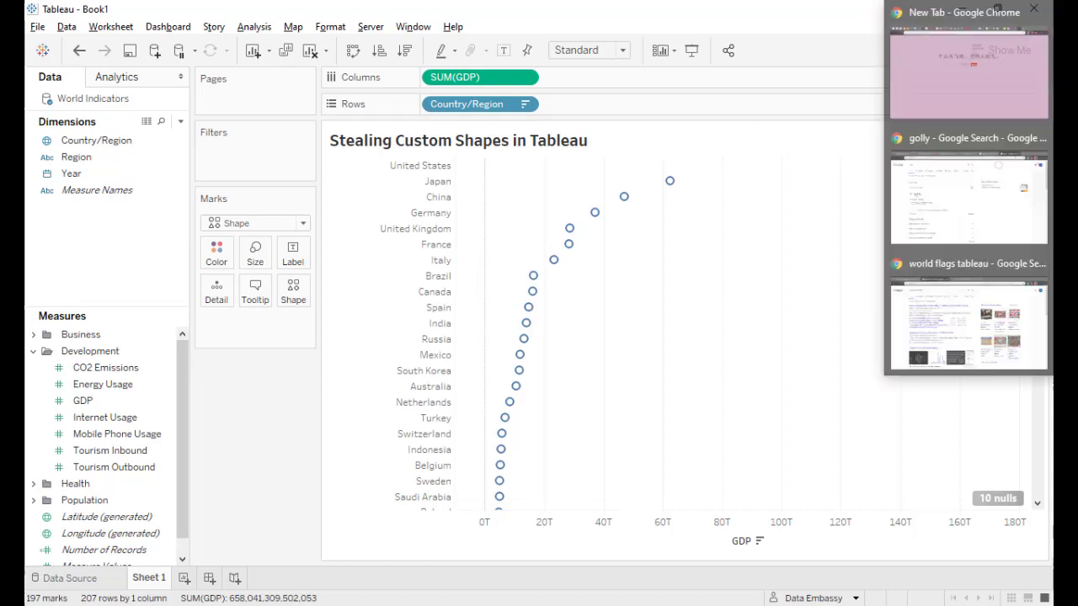
pyautogui.click(975, 308)
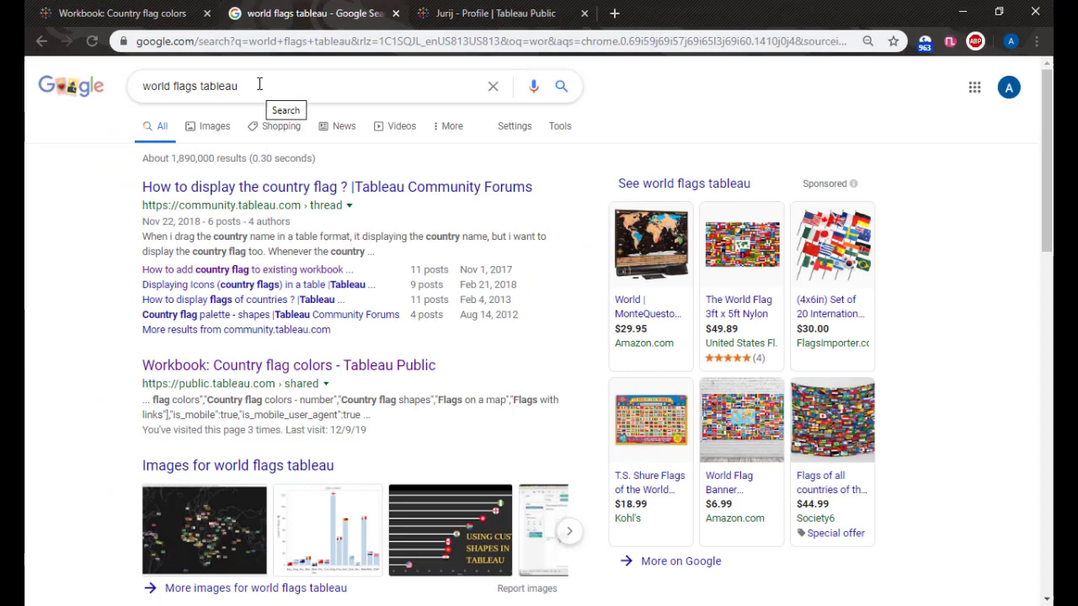
pyautogui.click(352, 377)
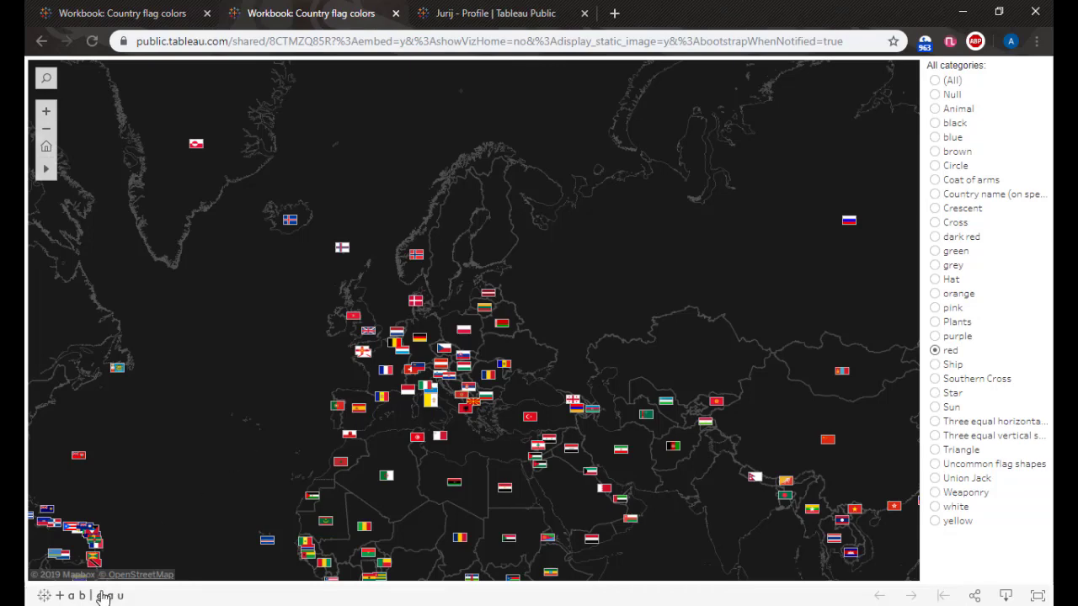
pyautogui.click(98, 598)
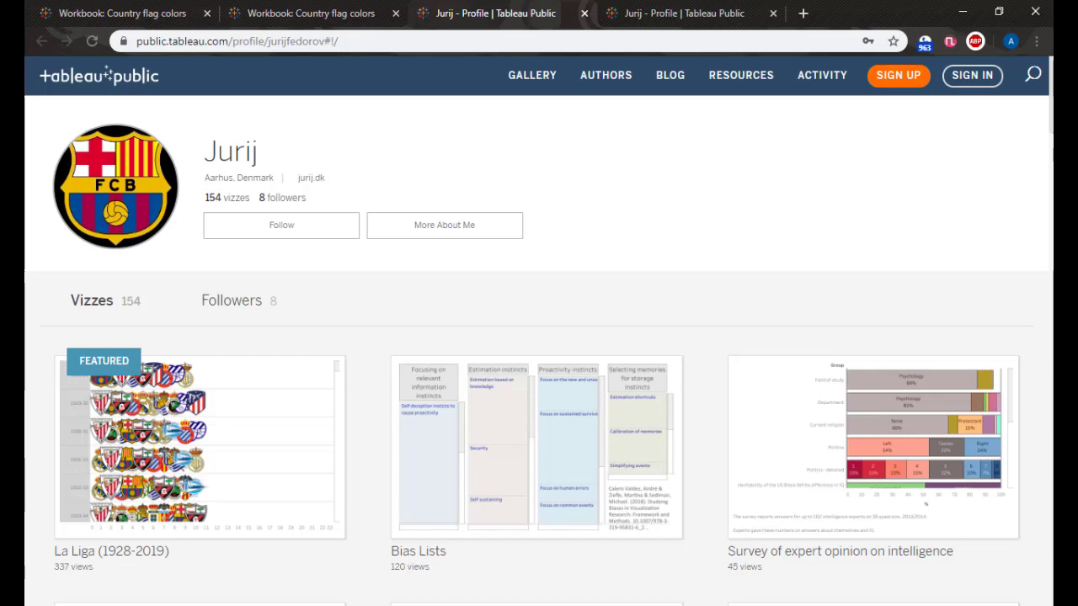
# Copy the Flags on a map sheet from the flag workbook, paste it into Book1, and reopen Sheet 1.
pyautogui.moveTo(1077, 248)
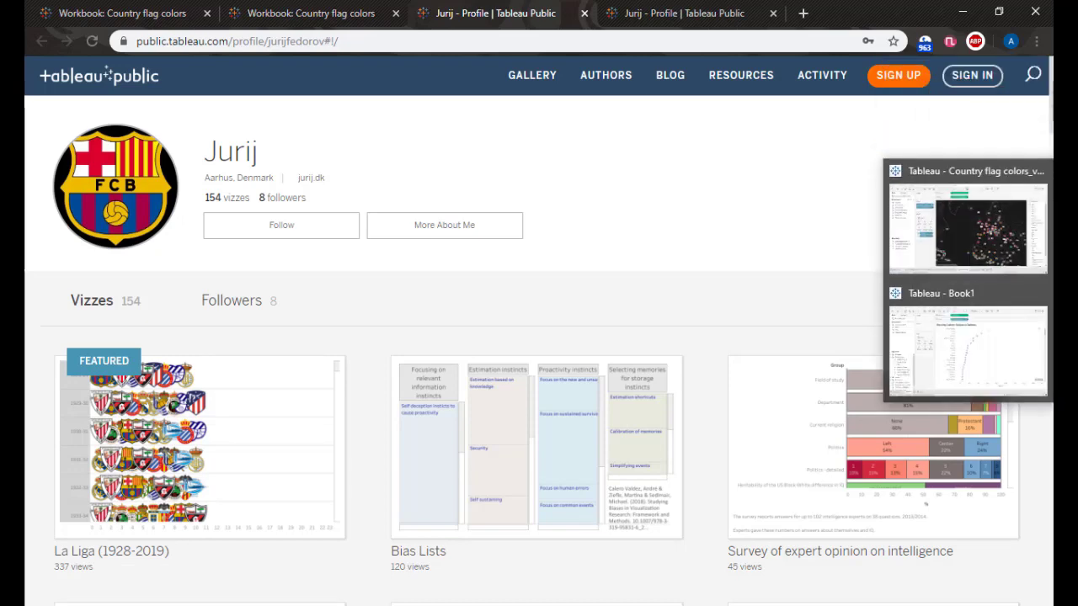
pyautogui.click(993, 241)
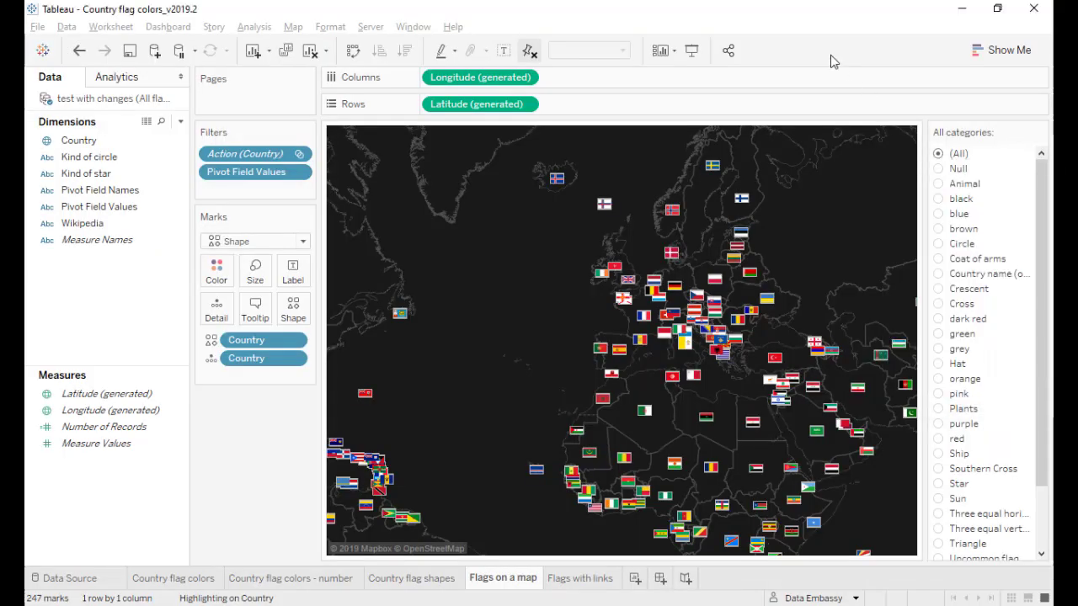
pyautogui.rightClick(495, 581)
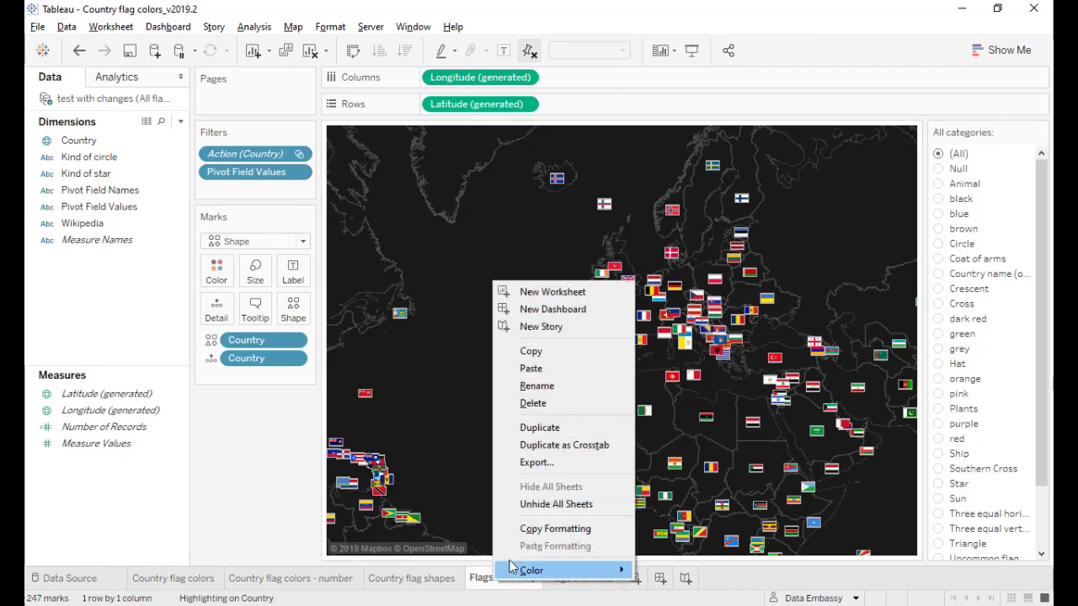
pyautogui.click(530, 350)
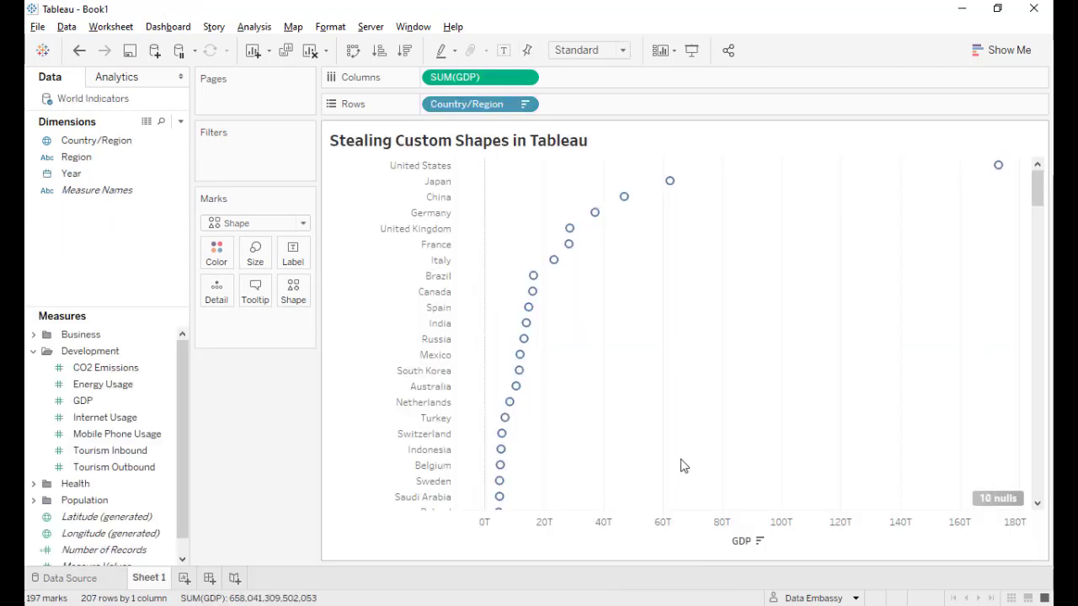
pyautogui.rightClick(185, 581)
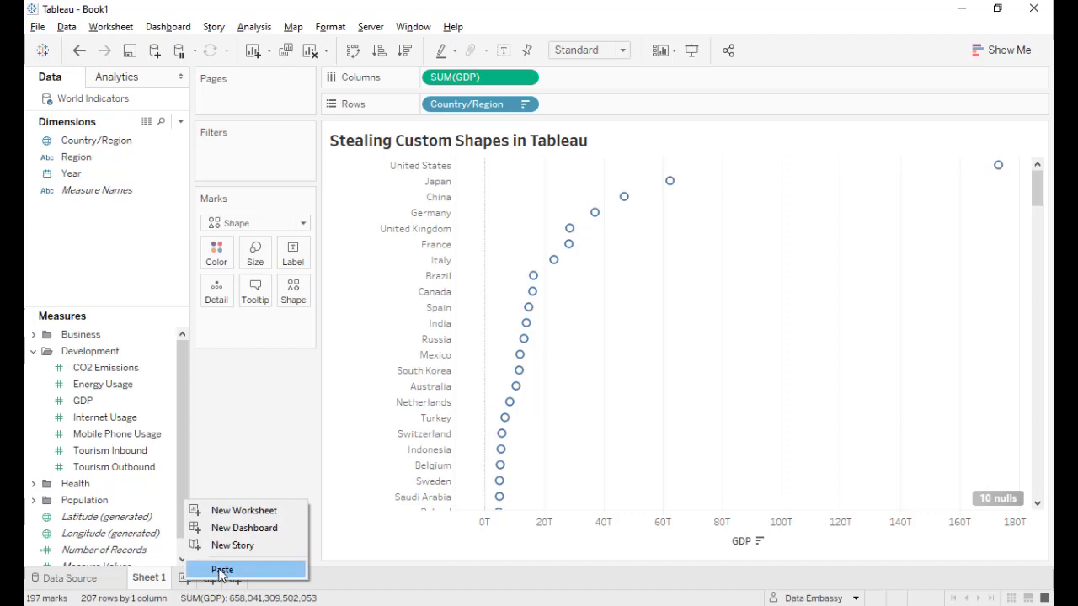
pyautogui.click(221, 571)
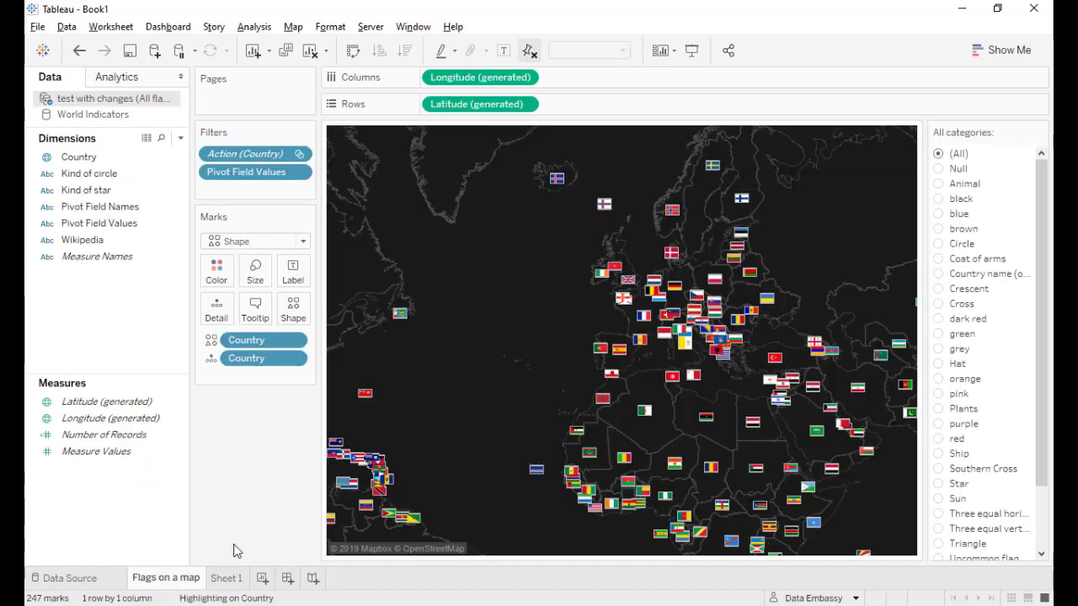
pyautogui.click(227, 579)
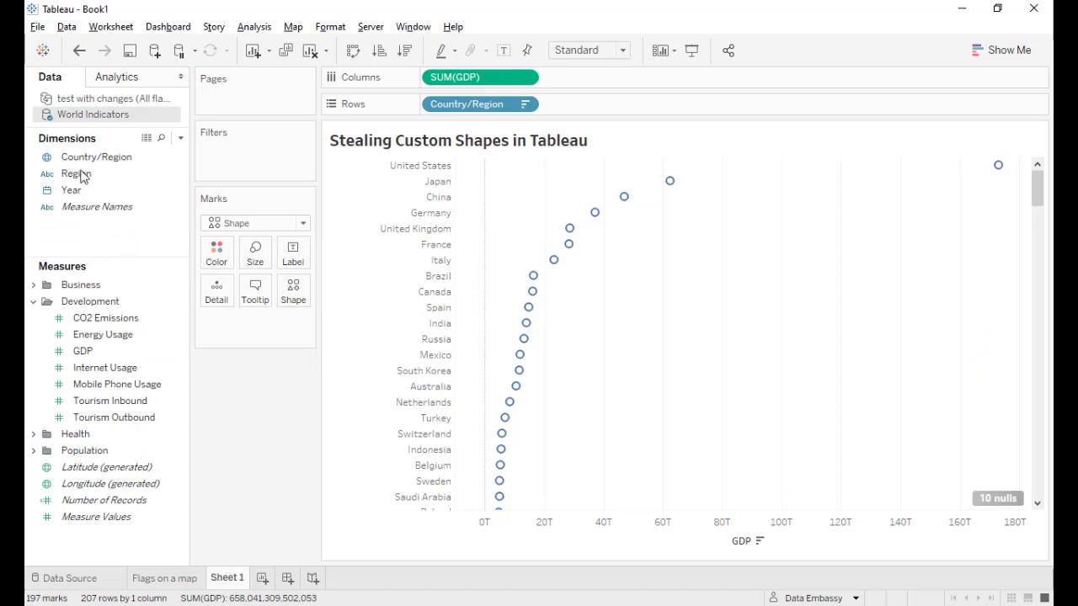
# Reopen the shape editor for the GDP marks, confirm the Flags - all flags palette is listed, then cancel.
pyautogui.click(249, 226)
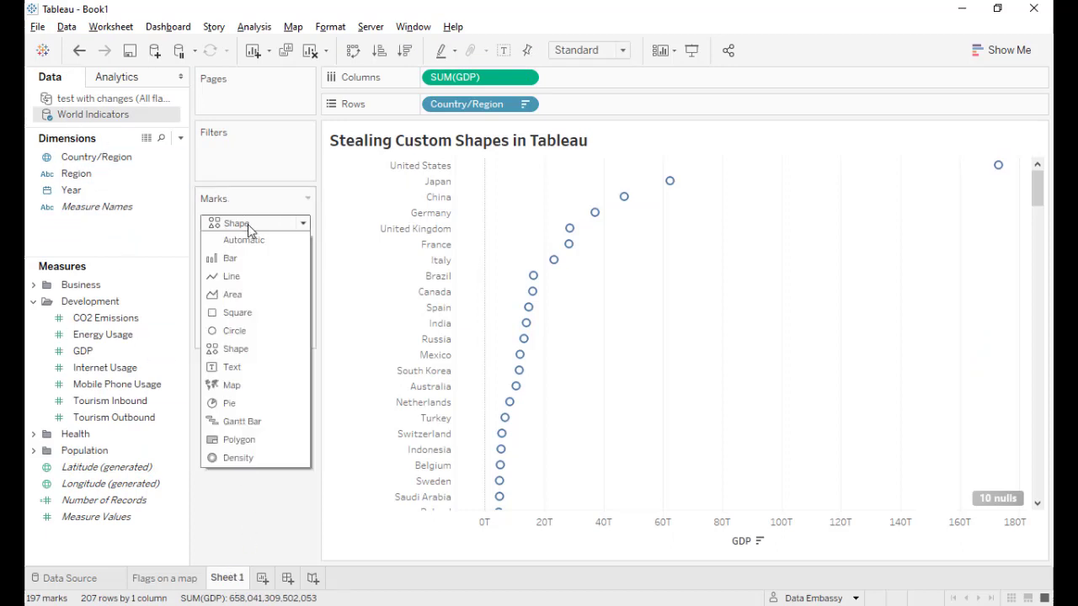
pyautogui.click(229, 349)
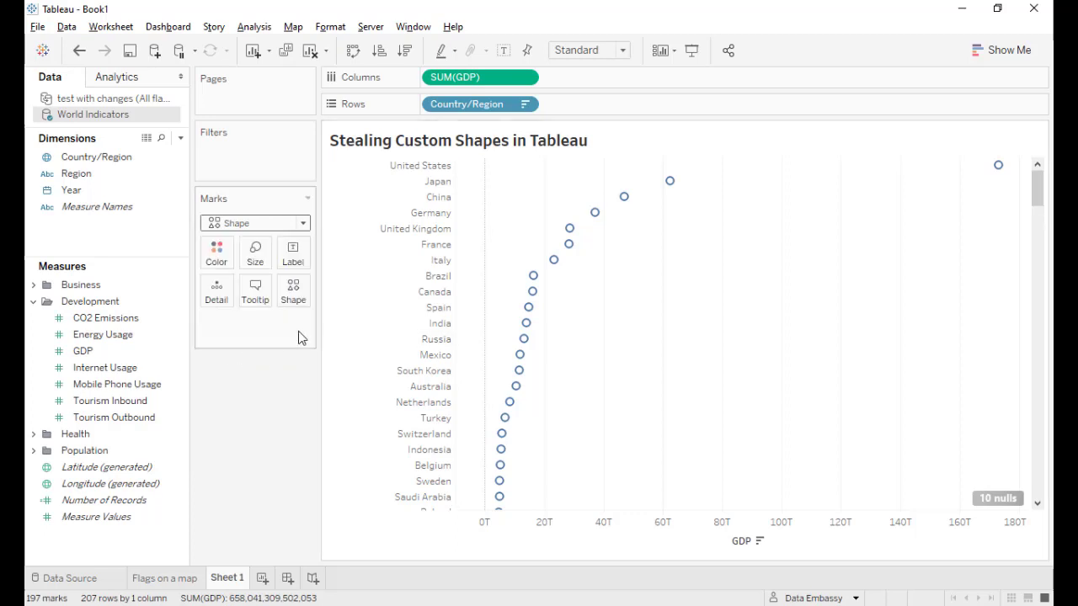
pyautogui.click(293, 301)
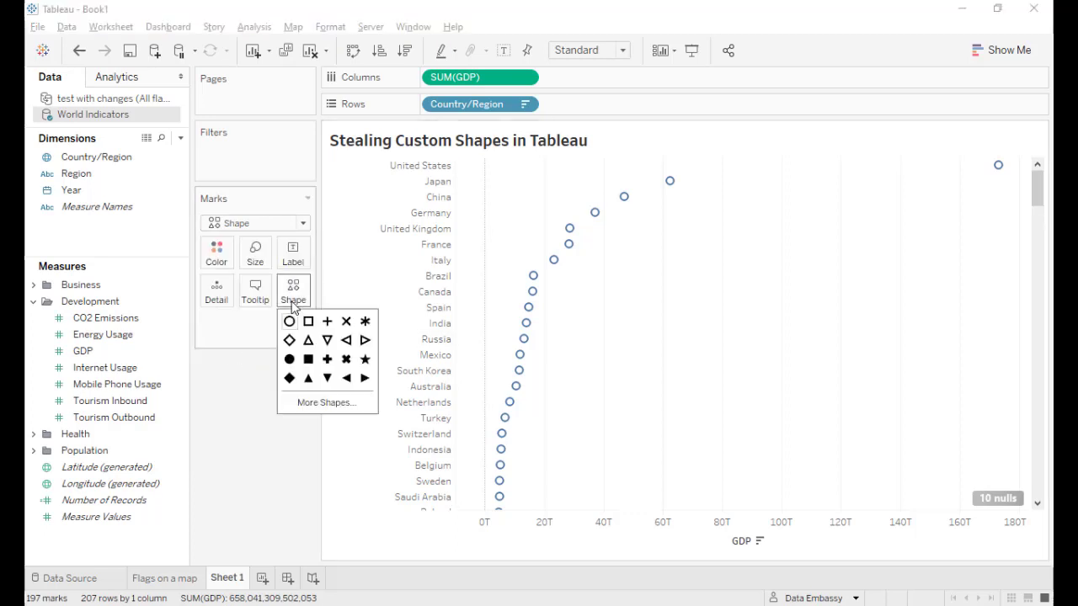
pyautogui.click(314, 404)
pyautogui.click(566, 174)
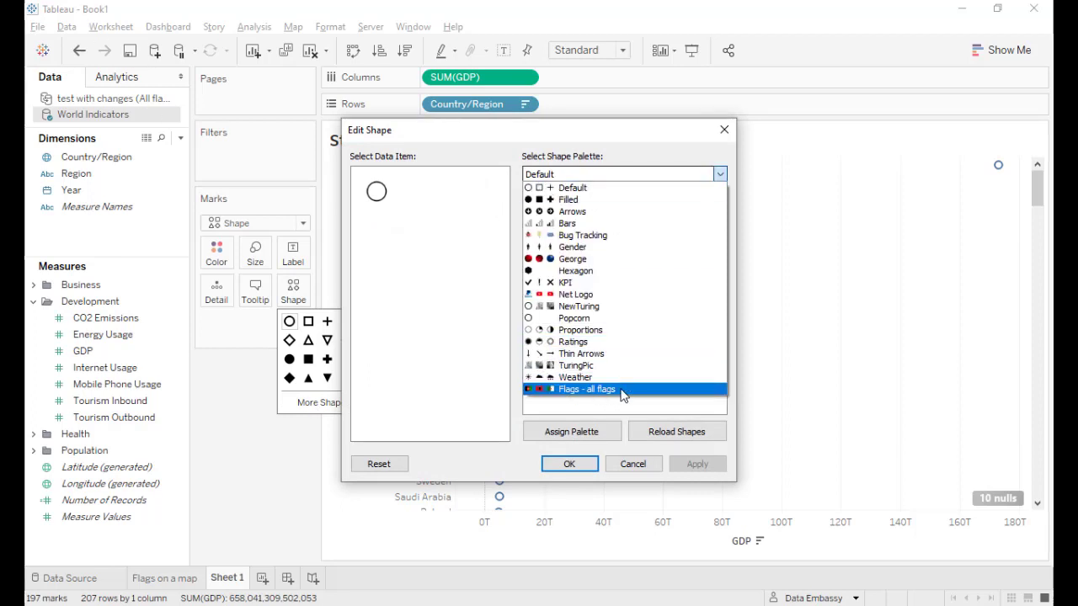
pyautogui.click(633, 466)
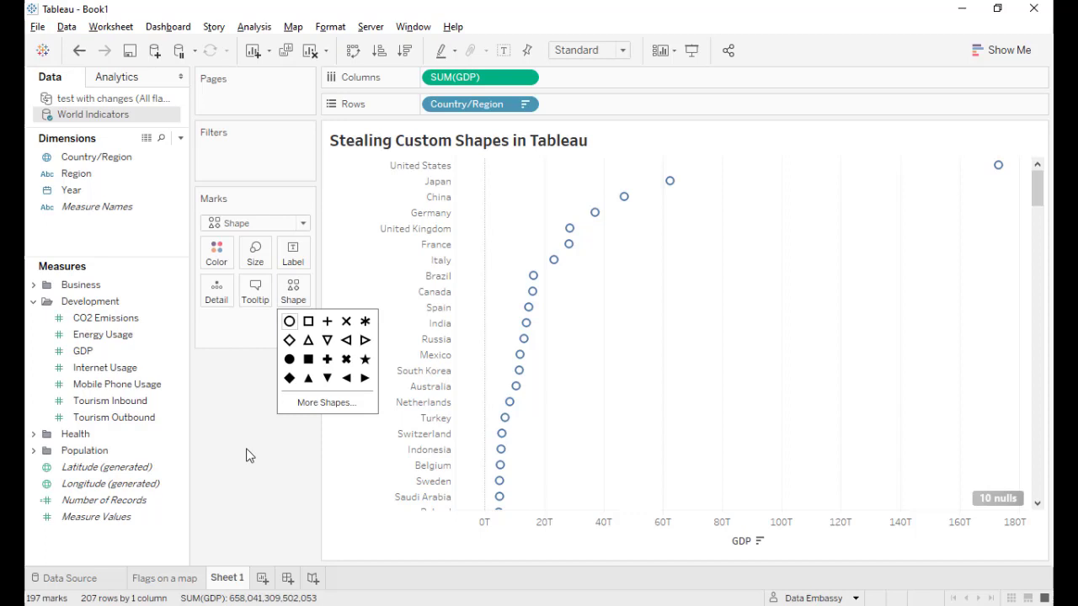
# Rename World Indicators' Country/Region to Country, then drop the flag source's Country onto Shape.
pyautogui.click(244, 493)
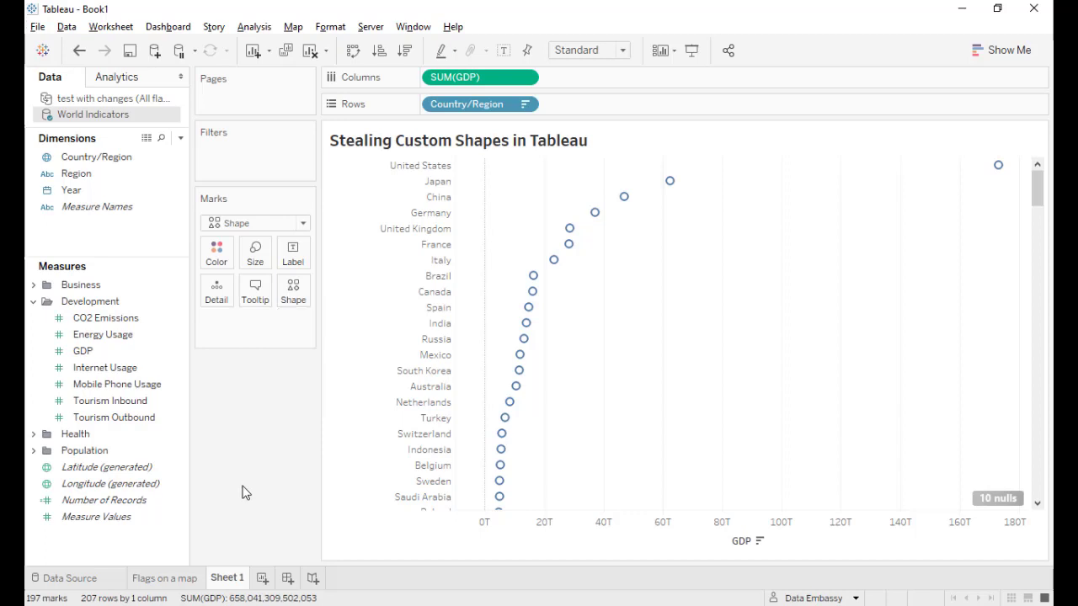
pyautogui.click(118, 99)
pyautogui.click(93, 158)
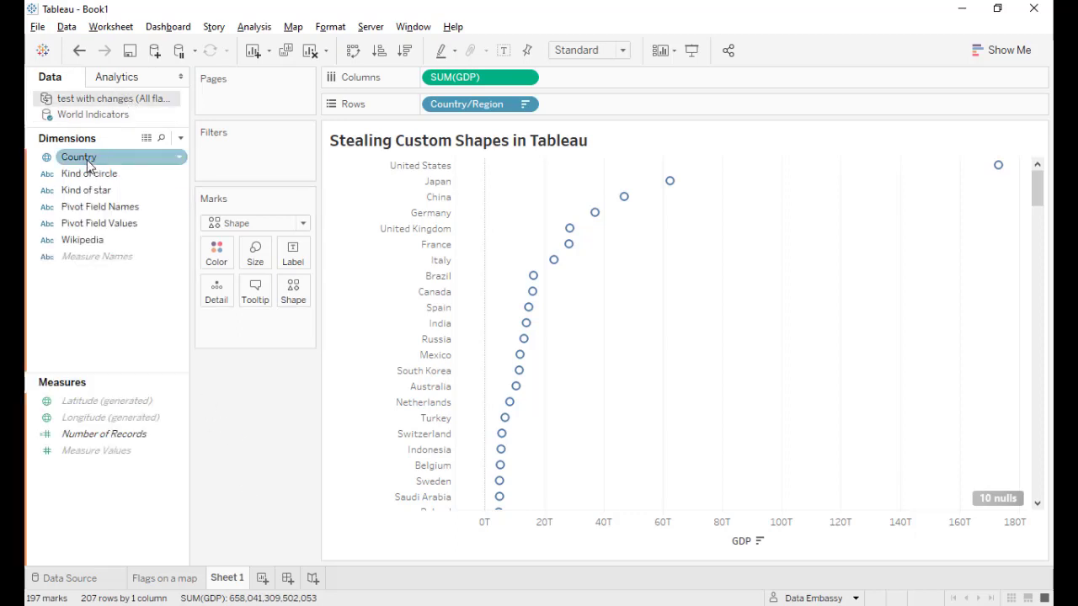
pyautogui.click(94, 113)
pyautogui.click(111, 160)
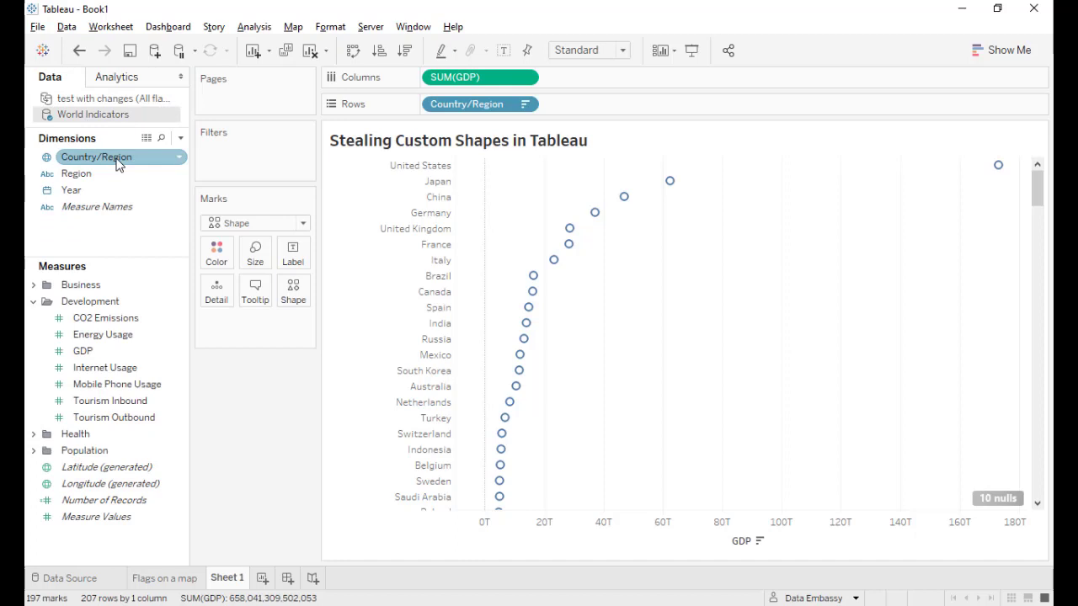
pyautogui.rightClick(118, 161)
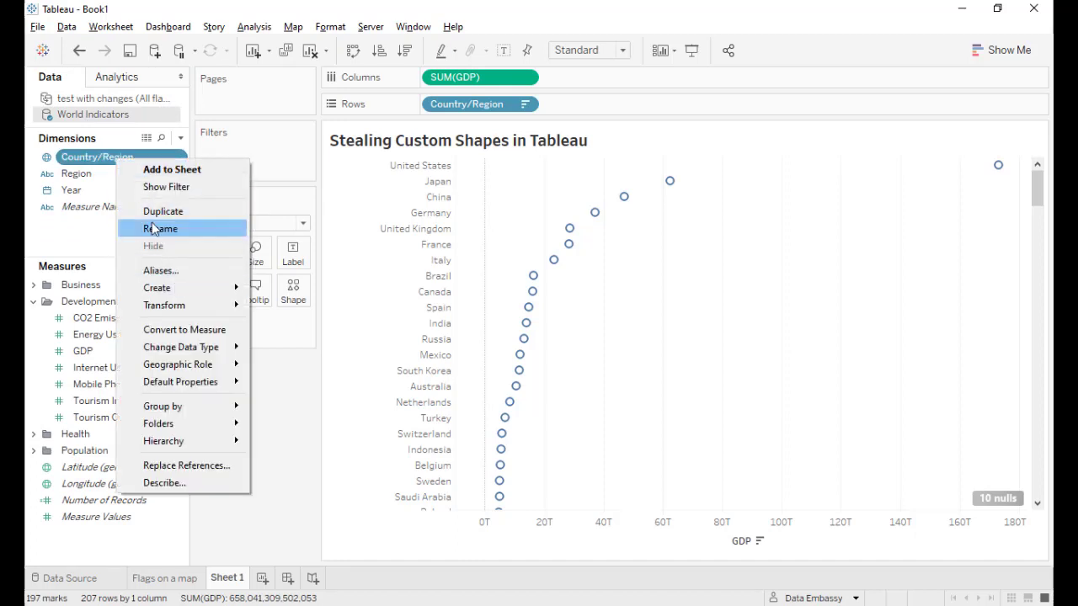
pyautogui.click(151, 229)
pyautogui.click(138, 157)
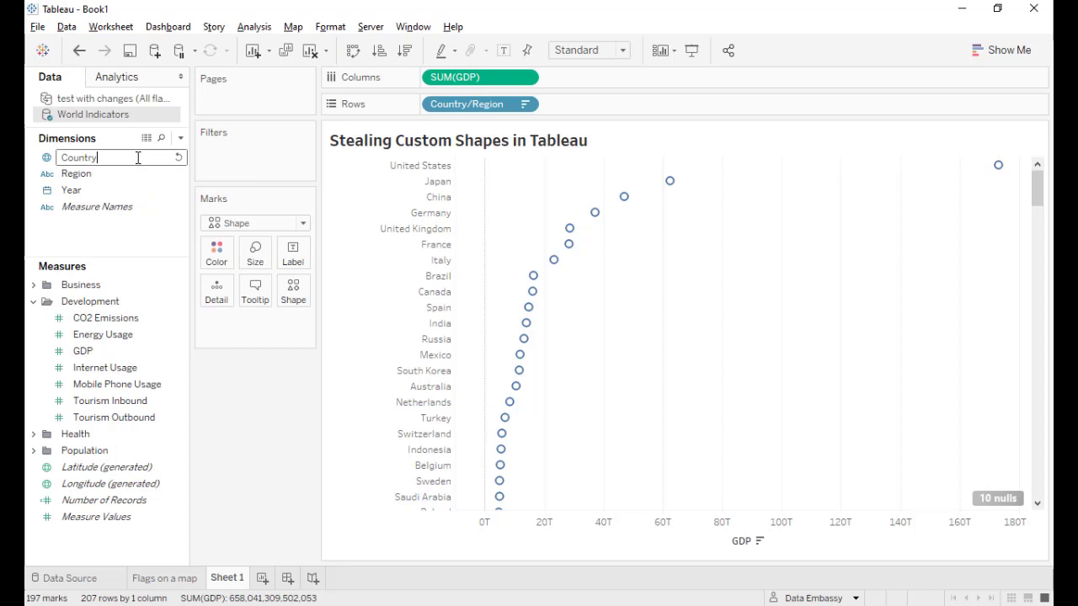
pyautogui.press('Return')
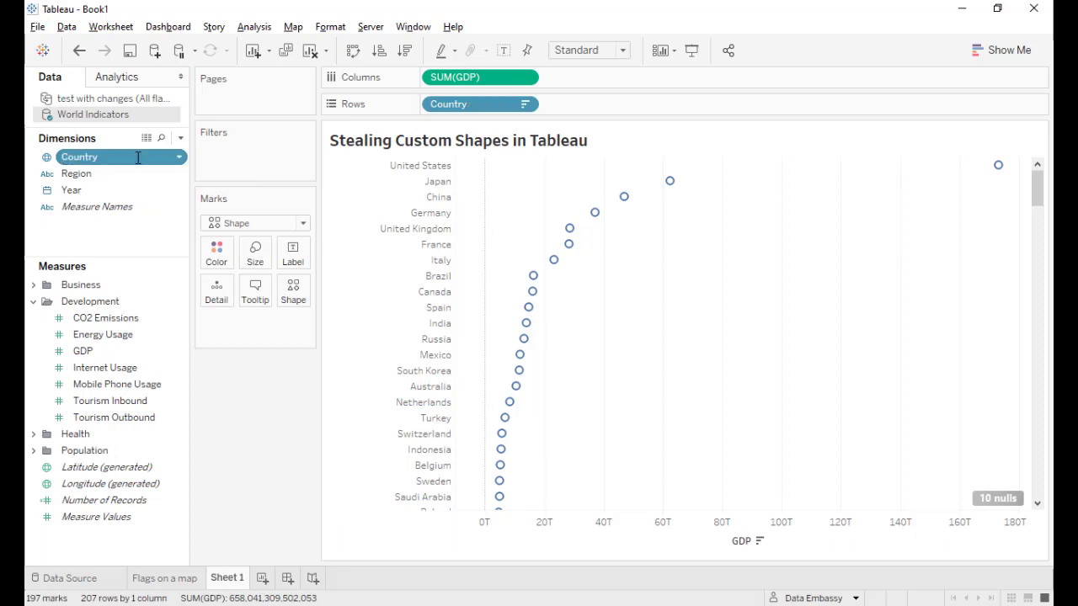
pyautogui.click(112, 100)
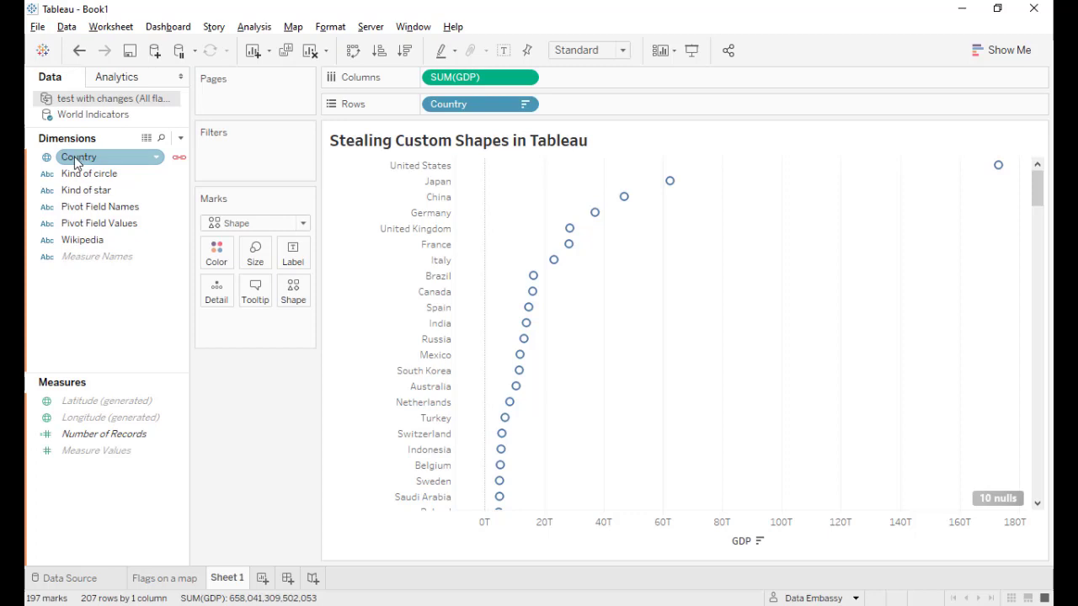
pyautogui.moveTo(76, 161); pyautogui.dragTo(293, 291)
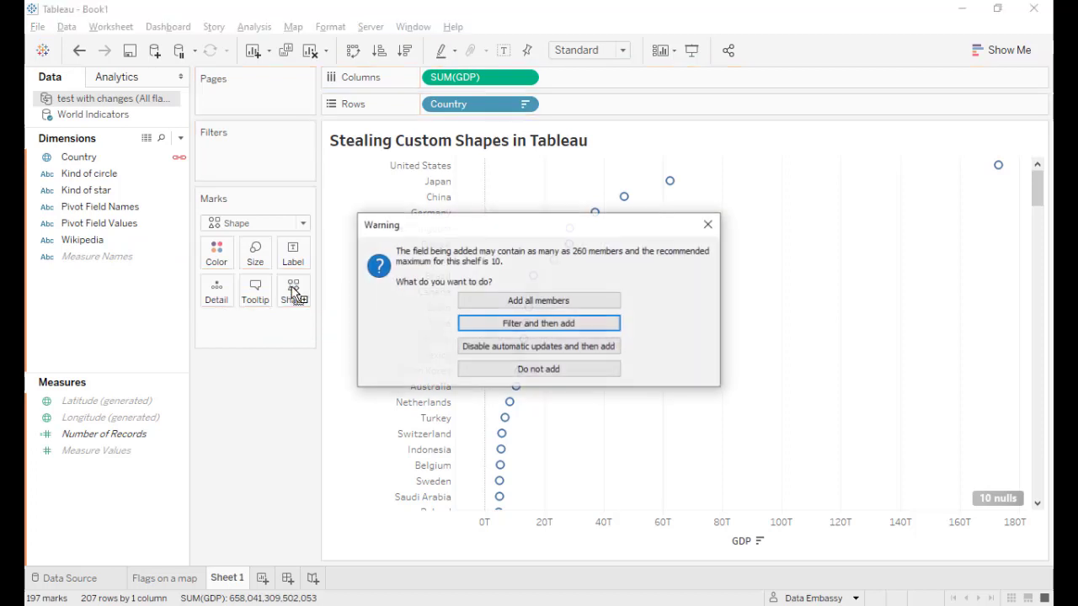
# Add all Country members so each GDP mark shows its national flag.
pyautogui.click(521, 304)
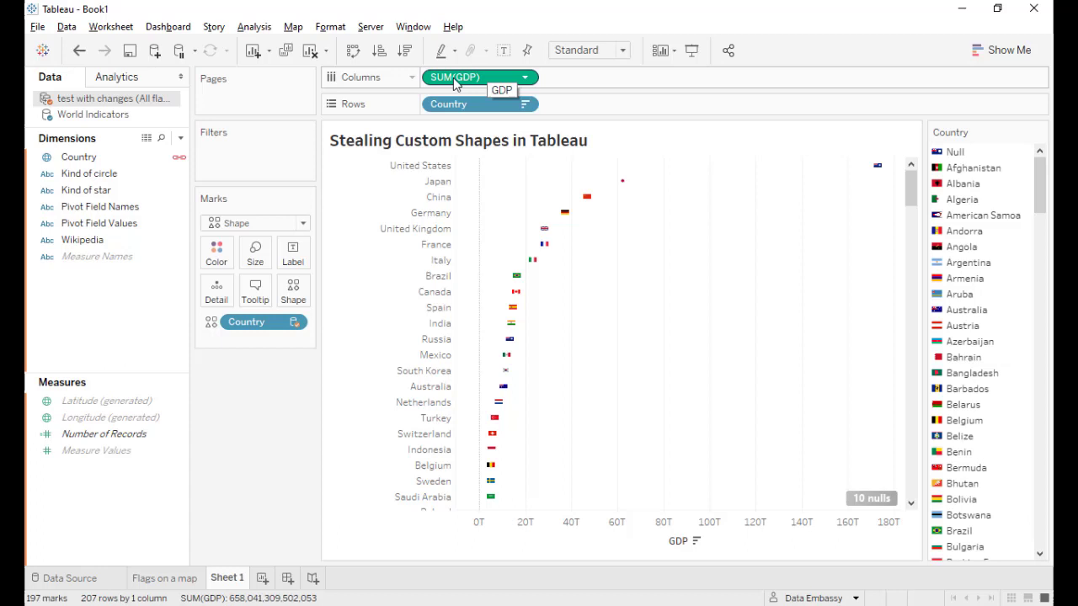
# Duplicate SUM(GDP) on Columns, replace one copy with a constant -1, and aggregate it as Average.
pyautogui.moveTo(455, 81); pyautogui.dragTo(570, 83)
pyautogui.click(526, 76)
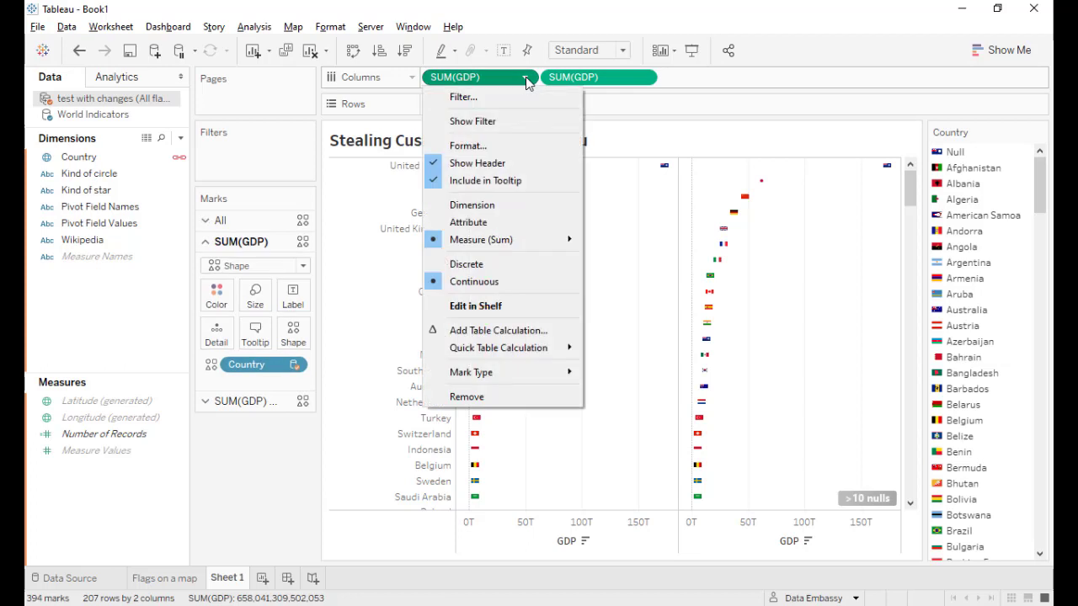
pyautogui.click(472, 307)
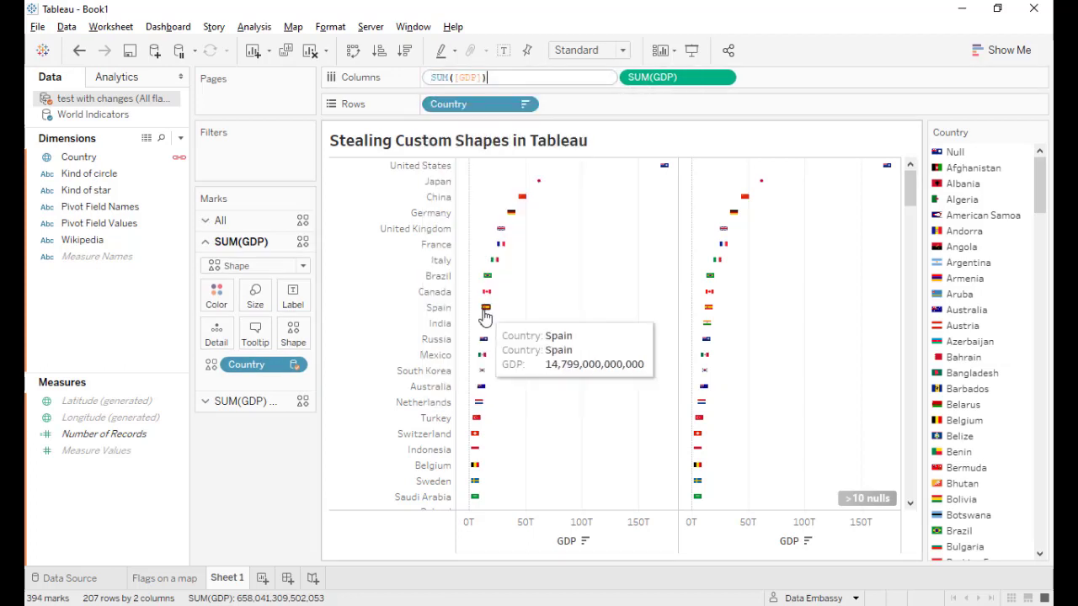
pyautogui.press('BackSpace')
pyautogui.press('BackSpace')
pyautogui.press('BackSpace')
pyautogui.press('BackSpace')
pyautogui.press('BackSpace')
pyautogui.press('BackSpace')
pyautogui.press('BackSpace')
pyautogui.press('BackSpace')
pyautogui.press('BackSpace')
pyautogui.press('BackSpace')
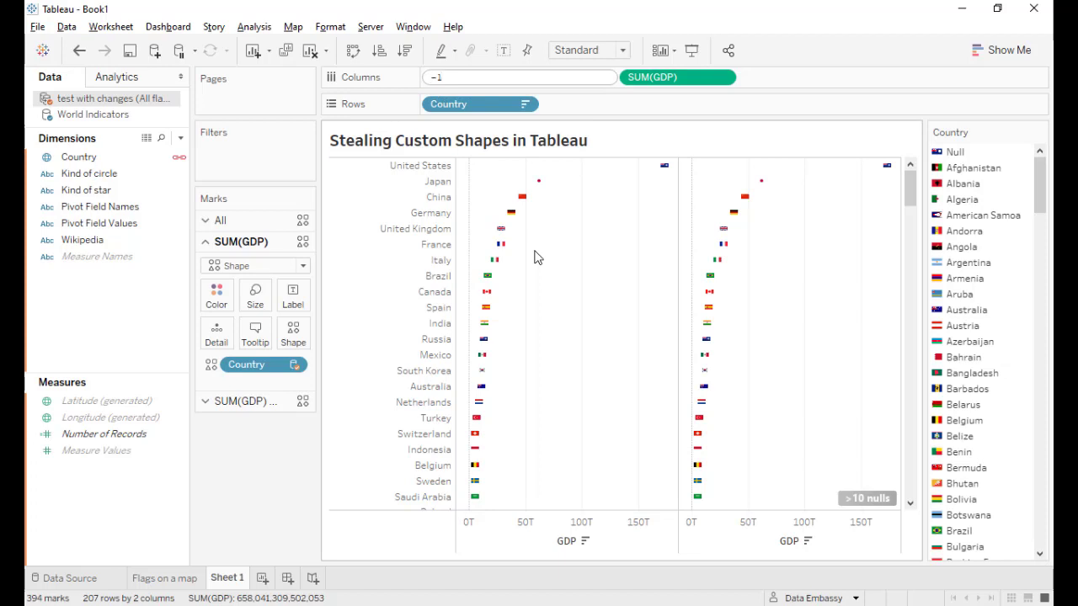
pyautogui.write('-1')
pyautogui.press('Return')
pyautogui.click(525, 77)
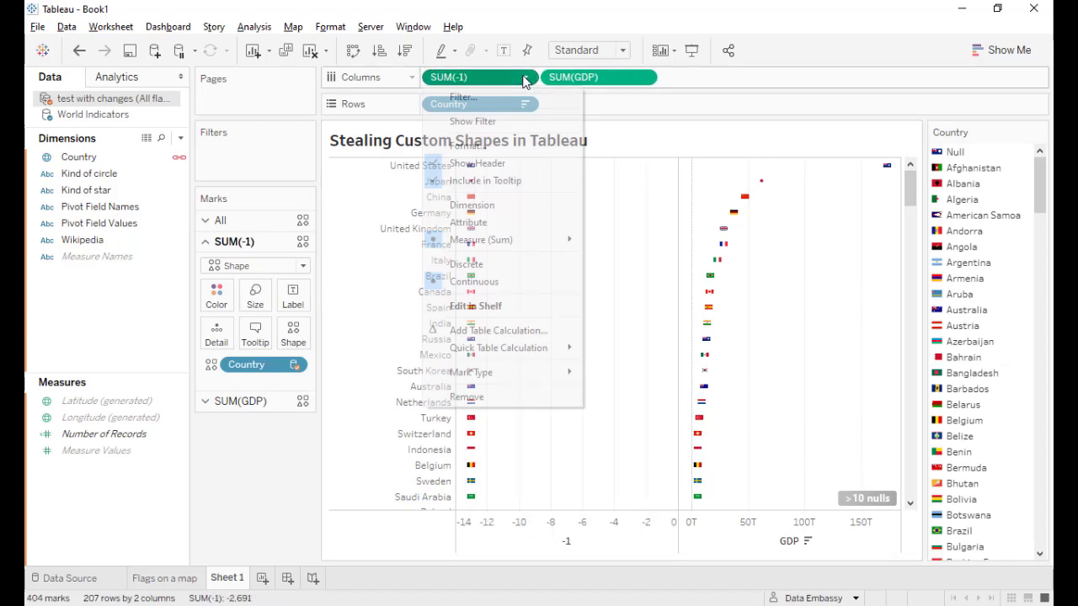
pyautogui.moveTo(569, 240)
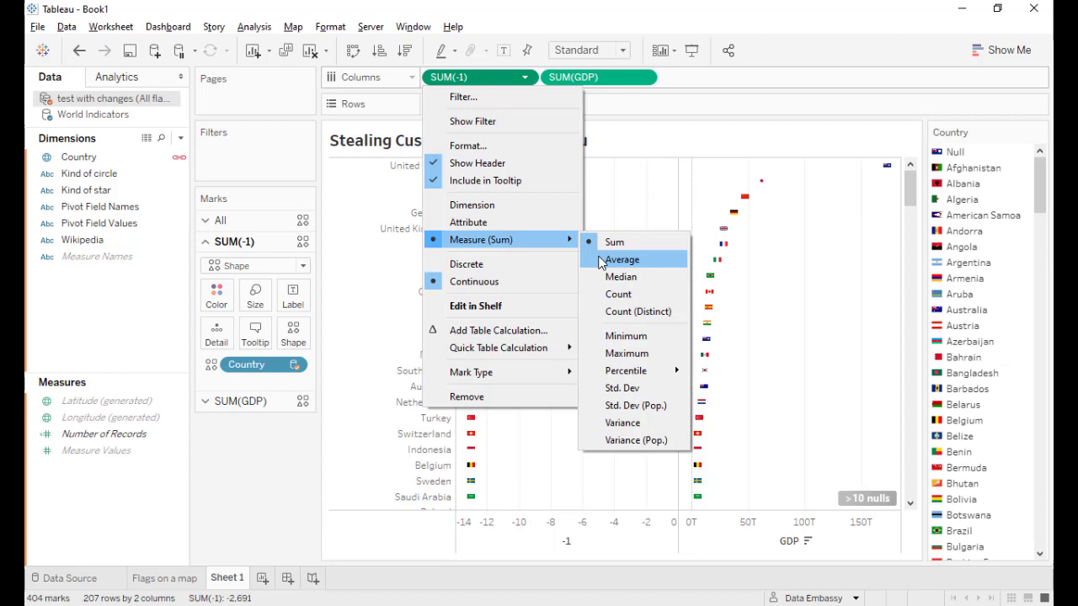
pyautogui.click(601, 260)
# Draw SUM(GDP) as bars and combine the GDP and AVG(-1) panes on a dual axis.
pyautogui.click(284, 403)
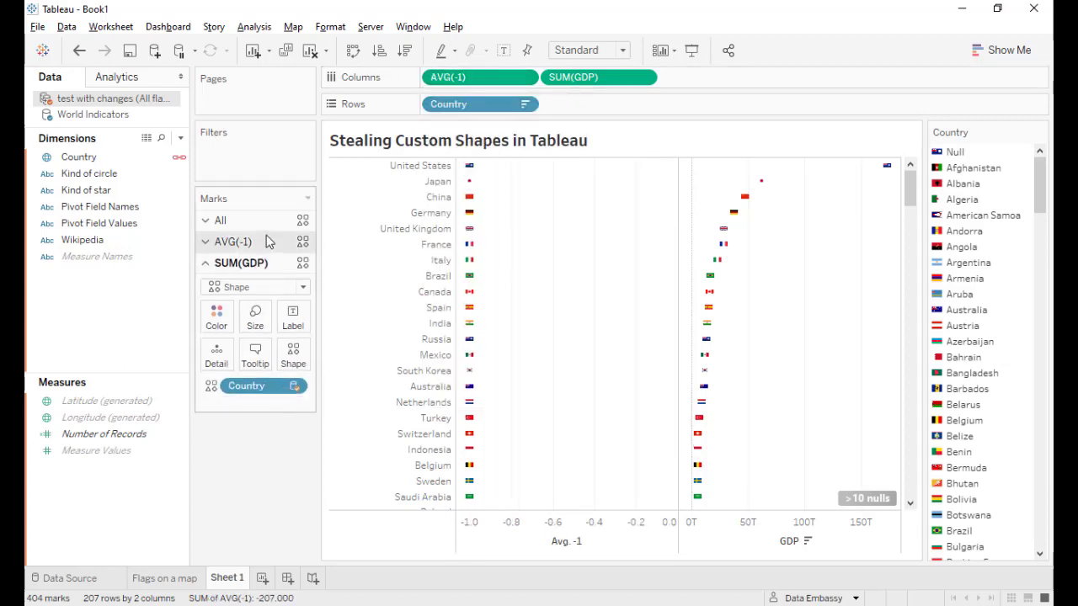
pyautogui.click(245, 287)
pyautogui.click(236, 322)
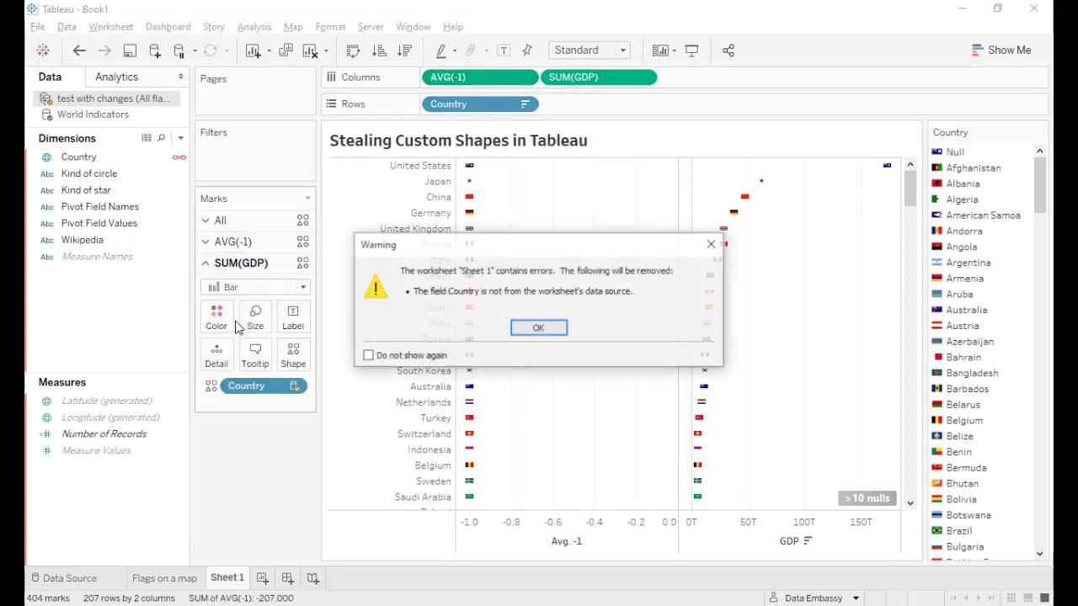
pyautogui.click(542, 328)
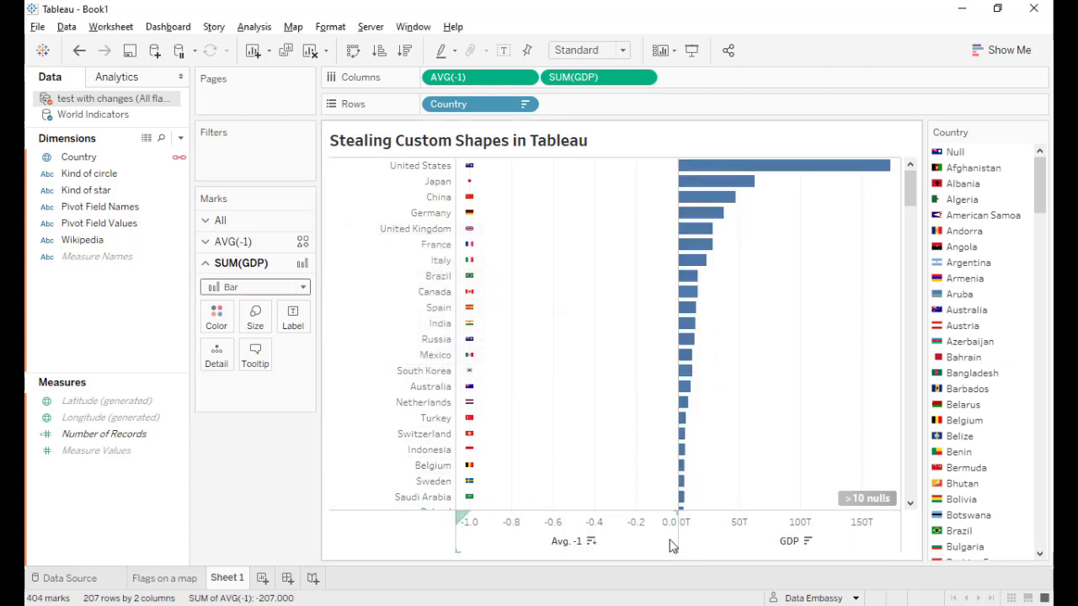
pyautogui.rightClick(716, 545)
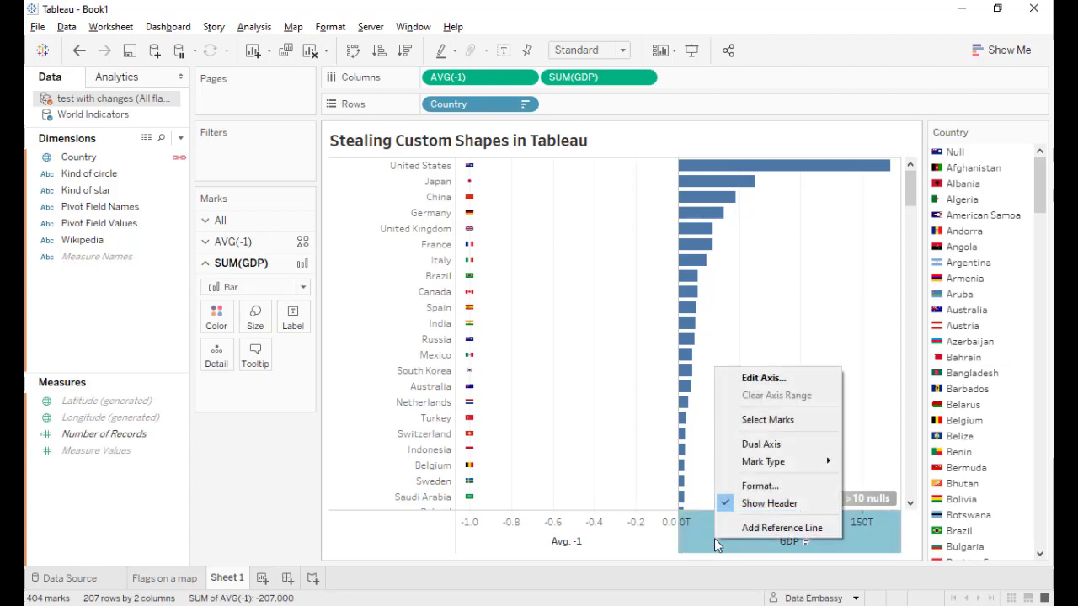
pyautogui.click(754, 444)
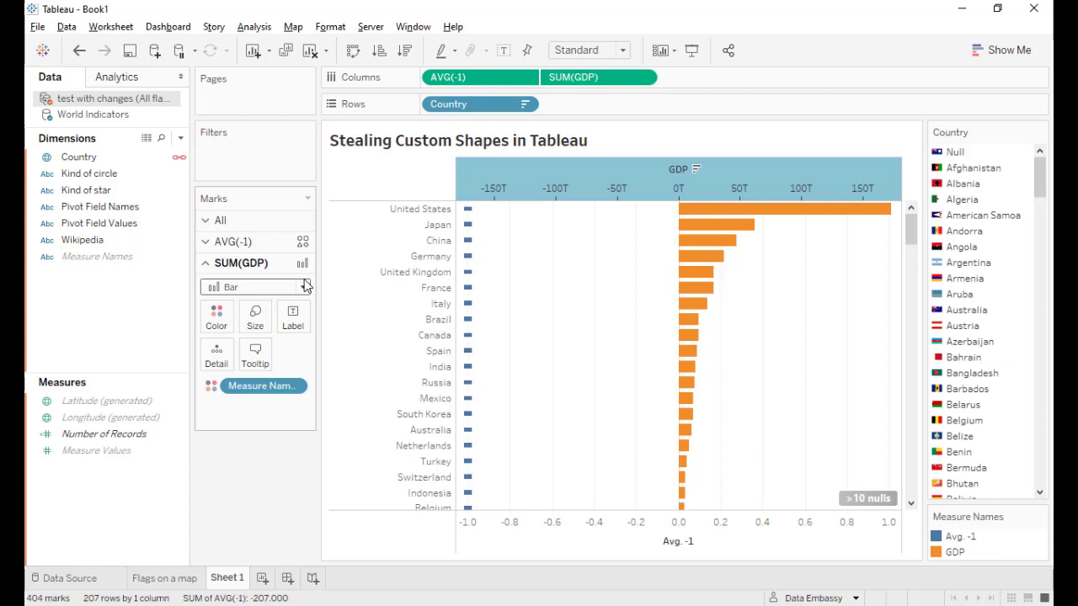
# Remove Measure Names colouring from the AVG(-1) flag marks and recolour the GDP bars blue.
pyautogui.click(248, 242)
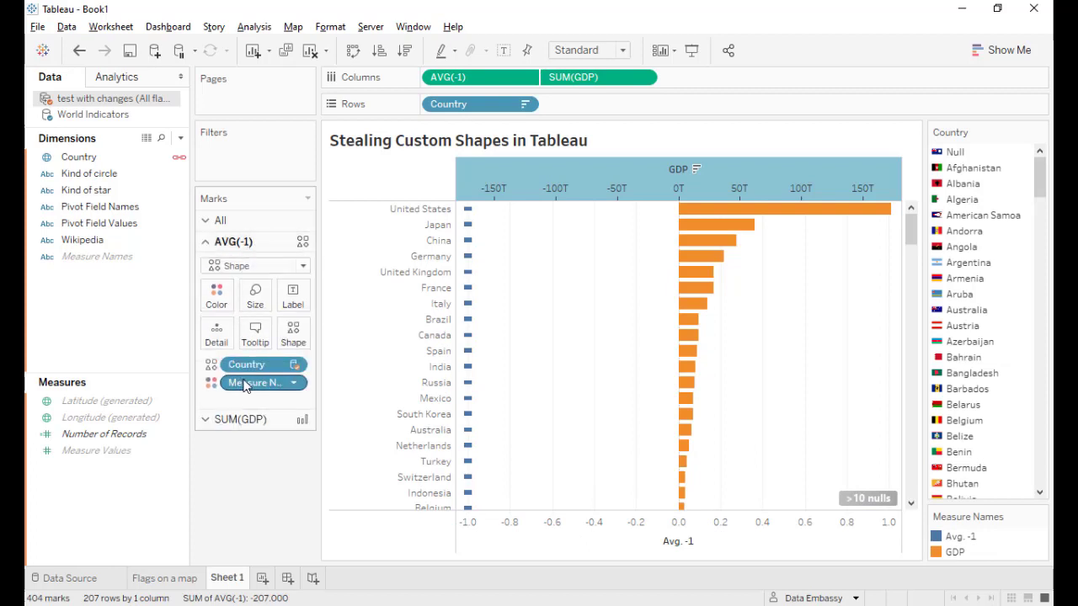
pyautogui.moveTo(246, 384); pyautogui.dragTo(243, 482)
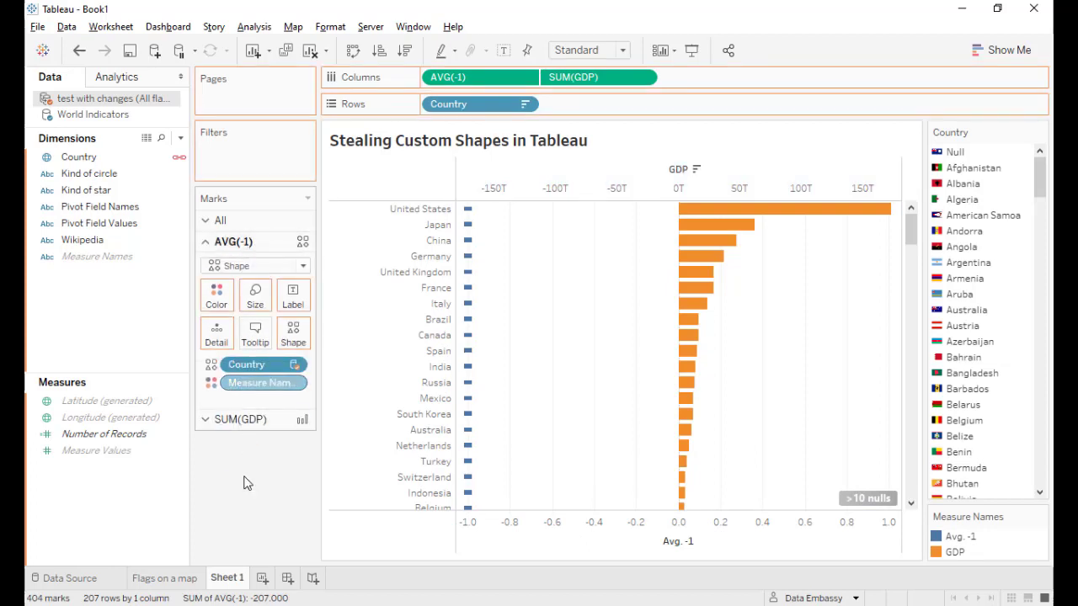
pyautogui.click(243, 426)
pyautogui.click(218, 316)
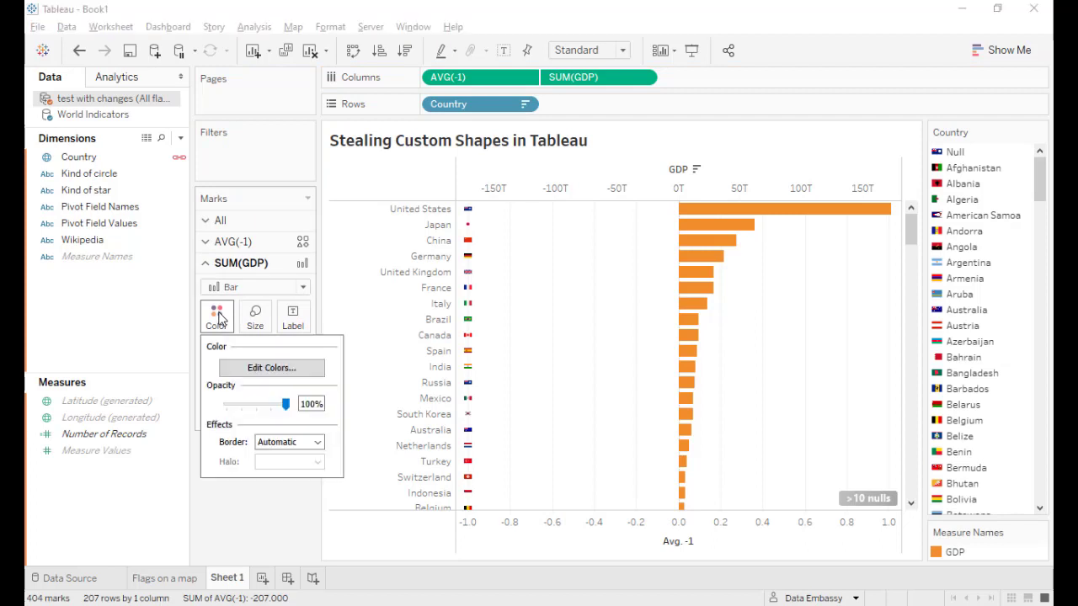
pyautogui.click(266, 368)
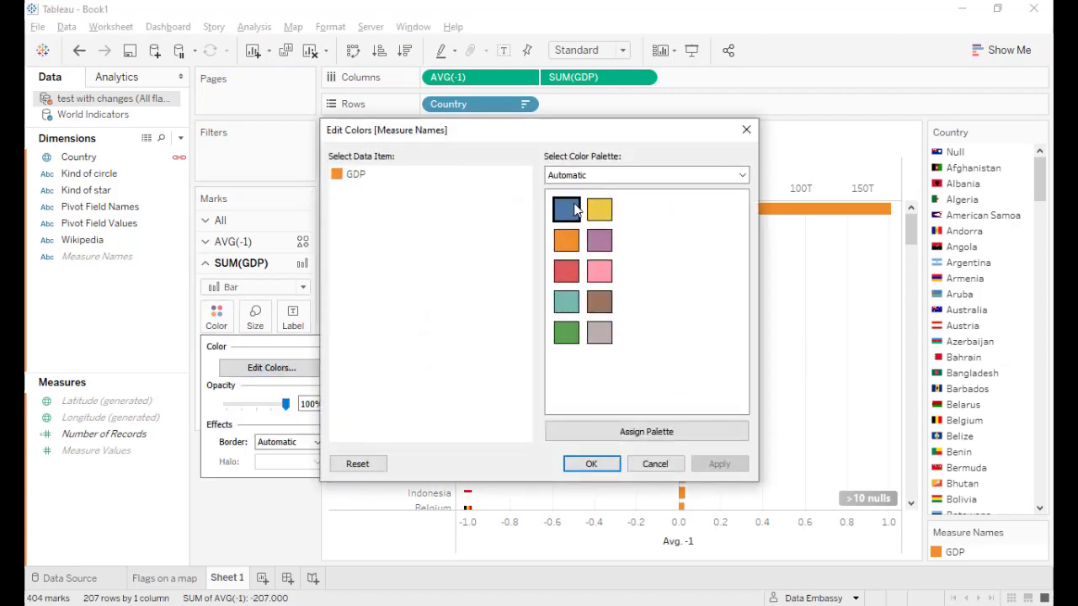
pyautogui.click(356, 175)
pyautogui.click(566, 210)
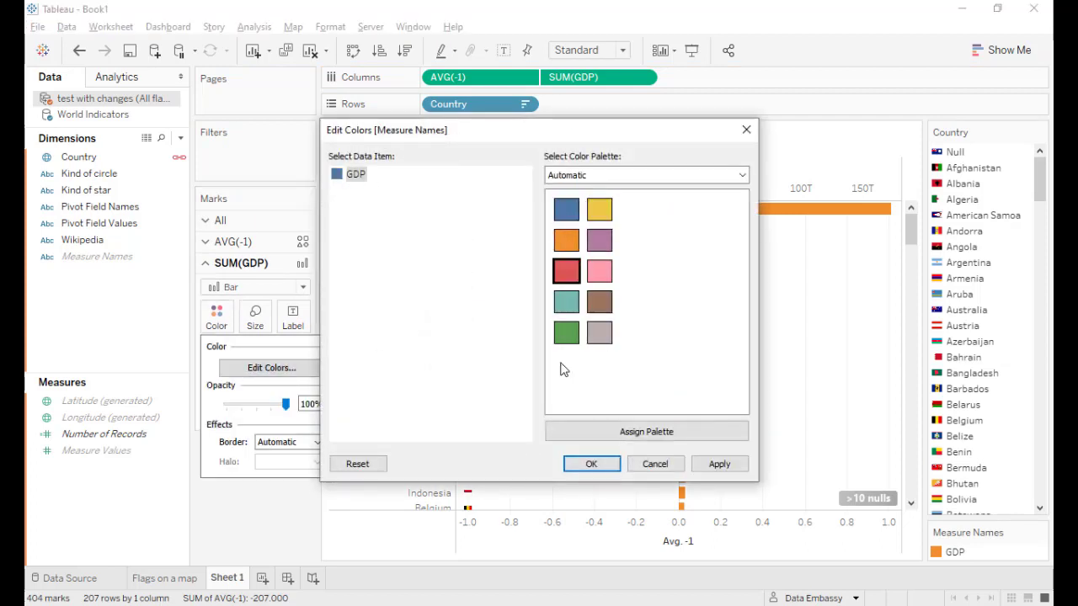
pyautogui.click(600, 464)
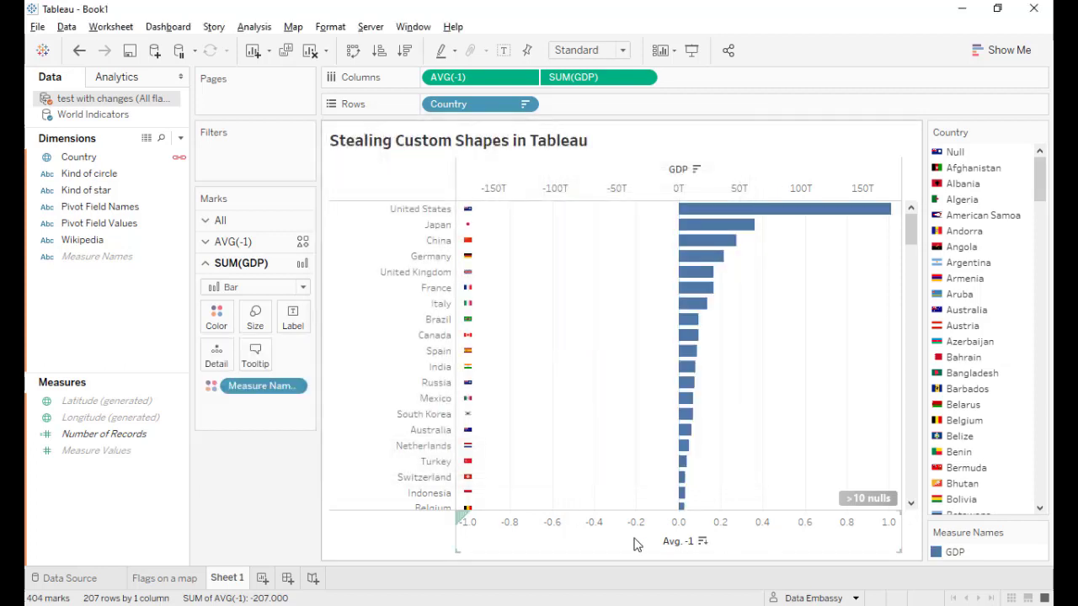
pyautogui.click(637, 545)
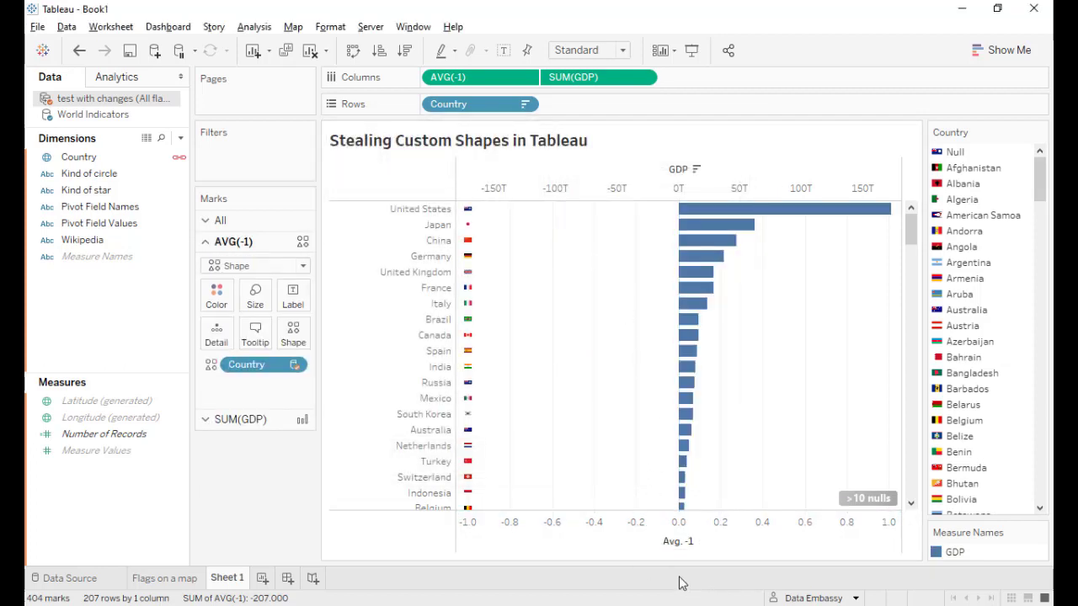
# Give the Avg. -1 axis a fixed range starting at -2 and ending at 20.
pyautogui.doubleClick(653, 545)
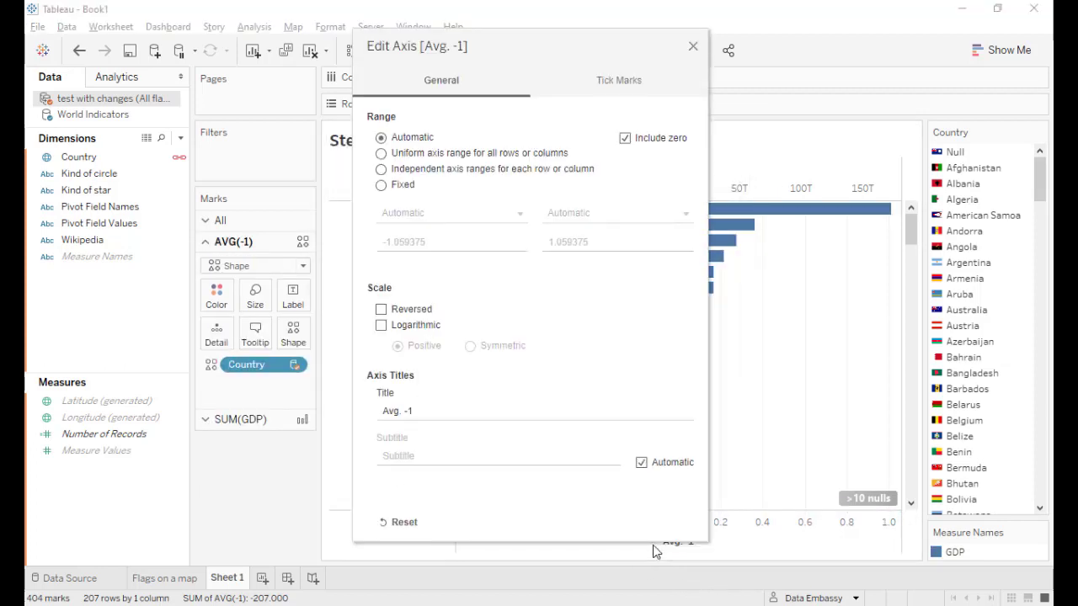
pyautogui.click(382, 186)
pyautogui.click(404, 240)
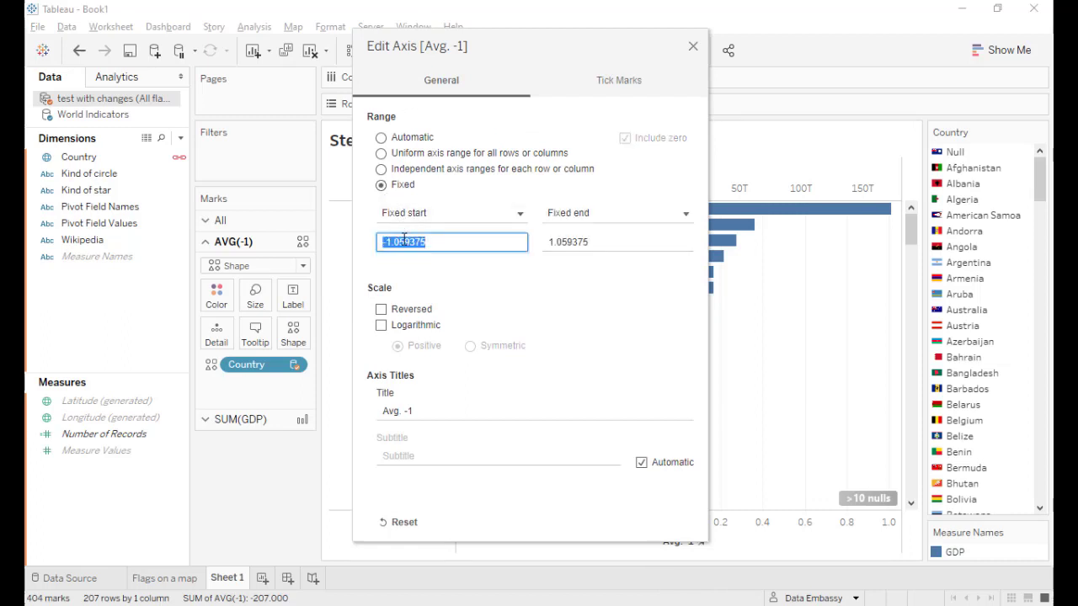
pyautogui.write('-2')
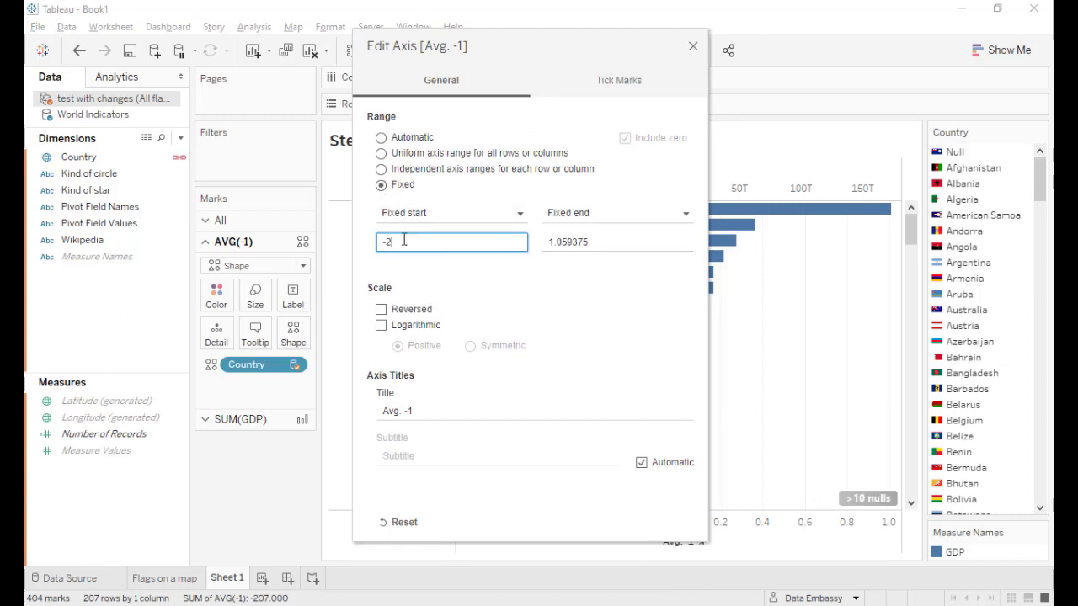
pyautogui.click(595, 242)
pyautogui.write('20')
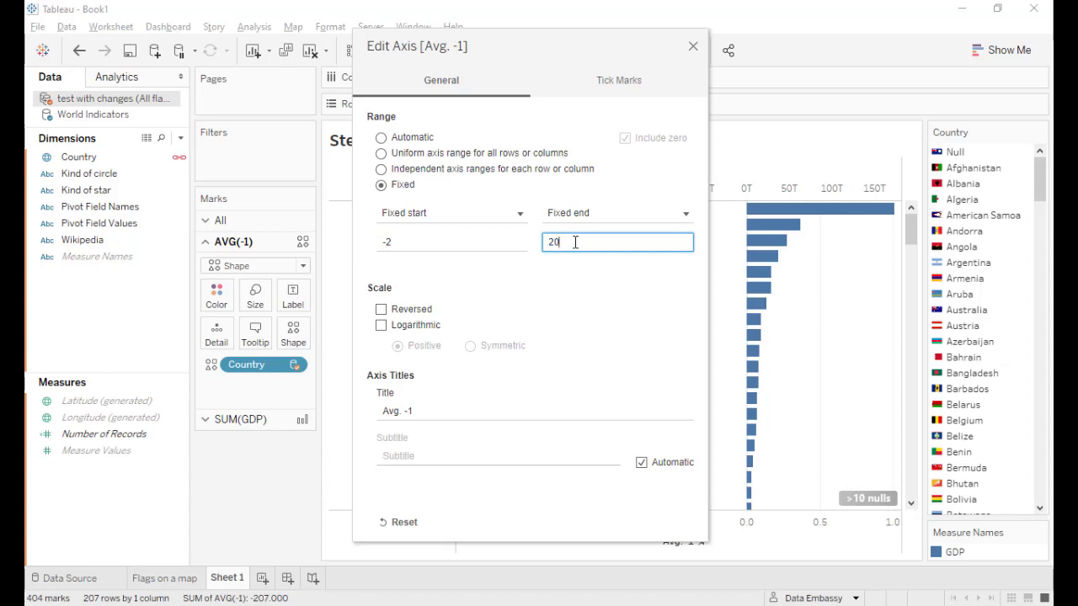
pyautogui.click(694, 46)
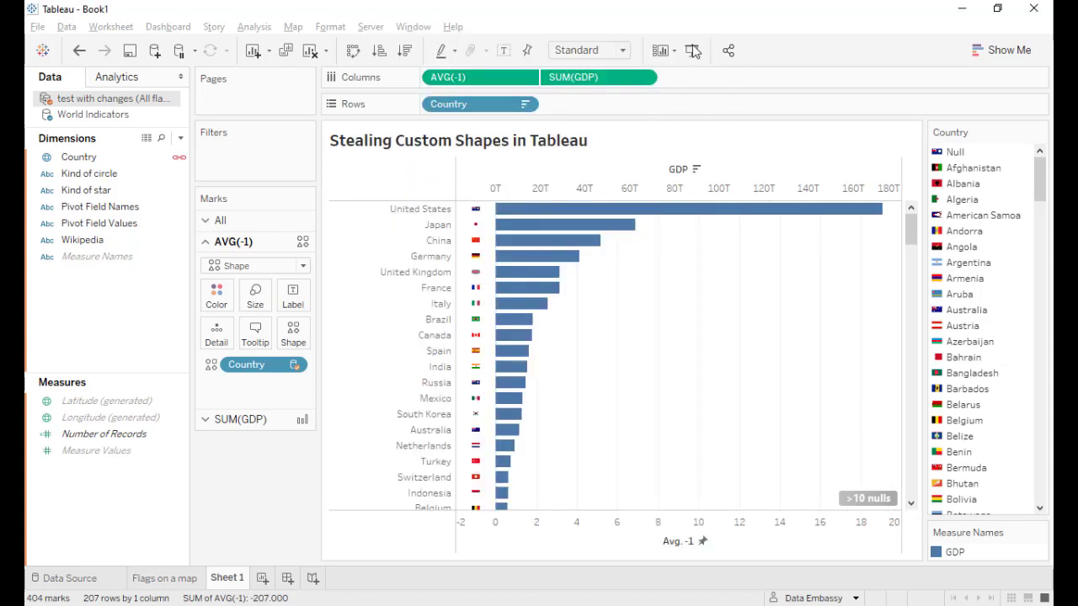
# Enlarge the flag shapes with the AVG(-1) Size slider and hide the GDP and Avg. -1 axis headers.
pyautogui.click(254, 295)
pyautogui.moveTo(280, 329); pyautogui.dragTo(328, 338)
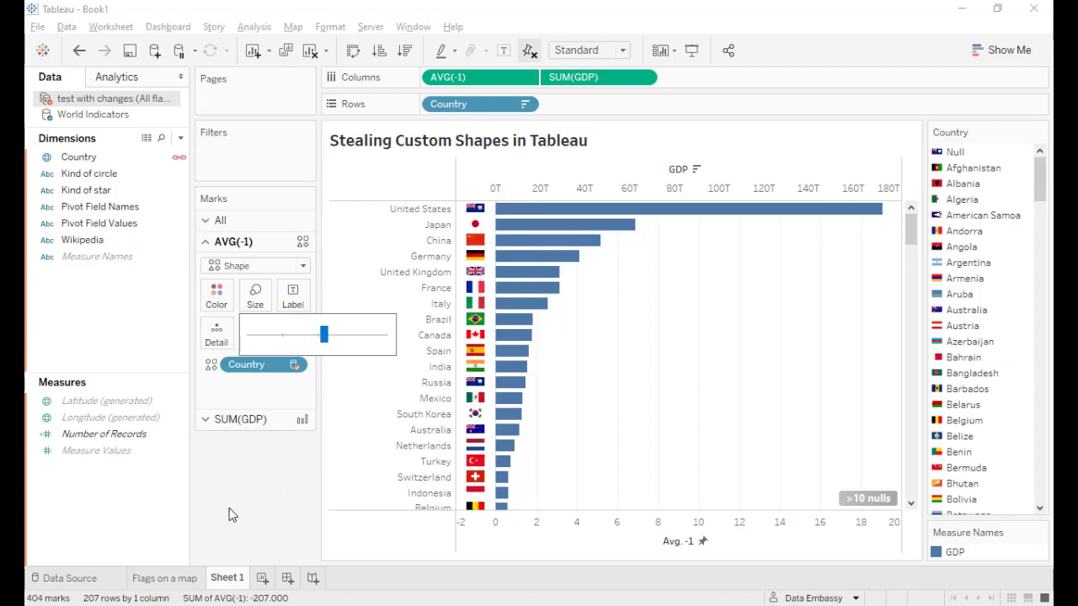
pyautogui.rightClick(593, 551)
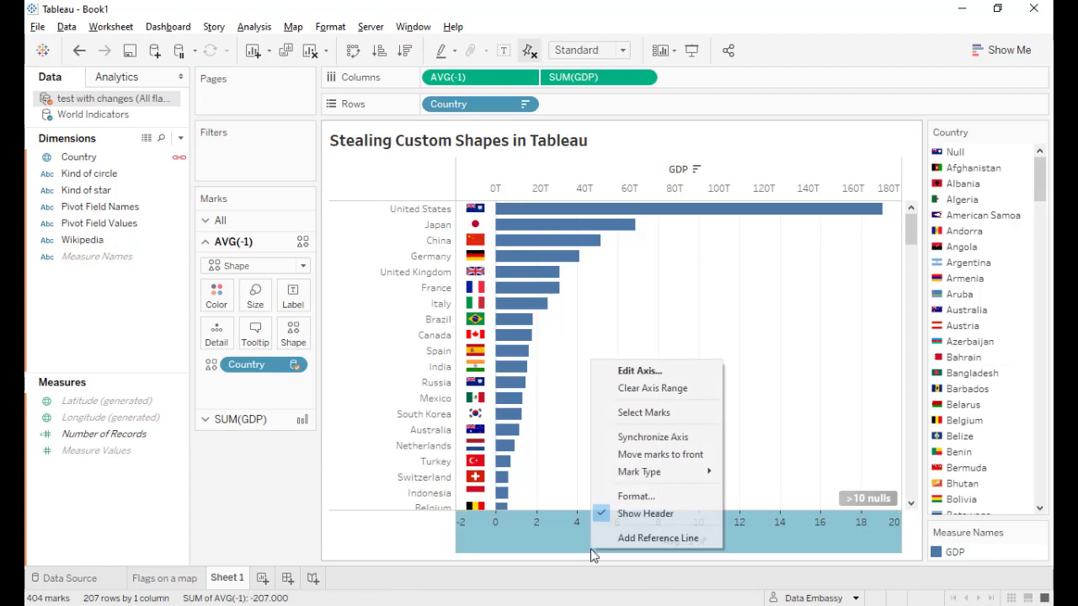
pyautogui.click(631, 514)
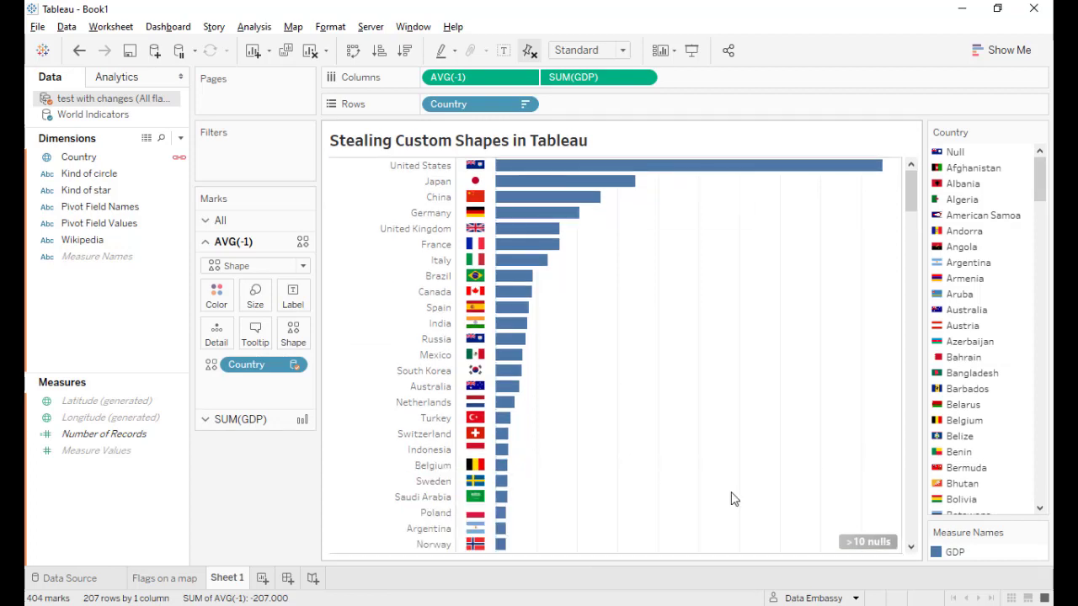